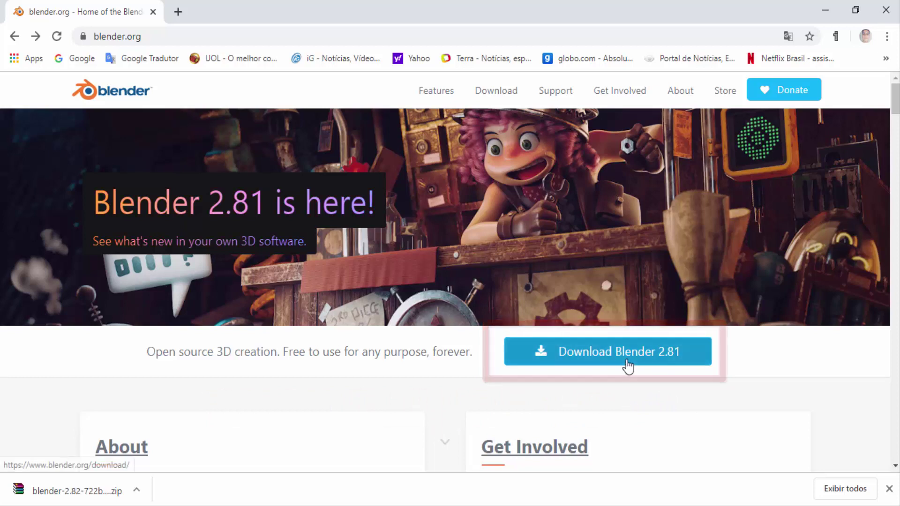
Open Blender's experimental daily builds page from the download page and view the MacOS and Linux builds.
click(627, 362)
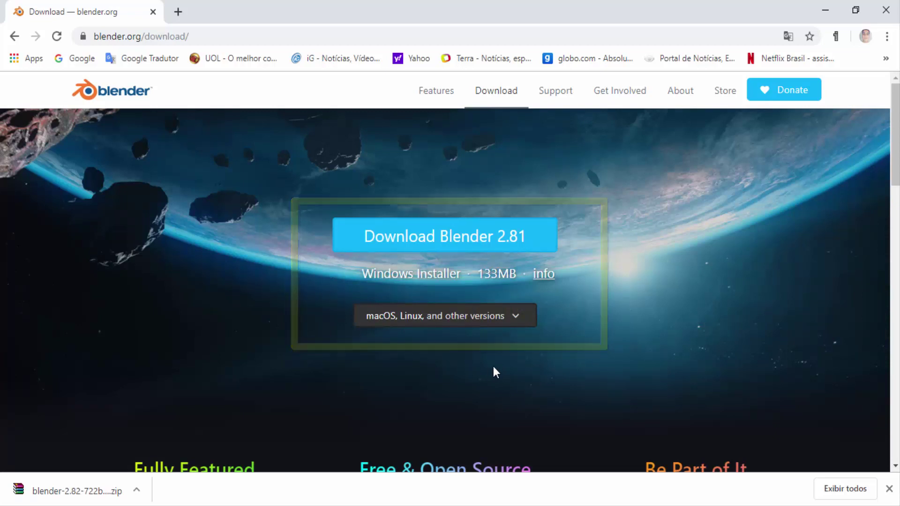
scroll(675, 316, down, 10)
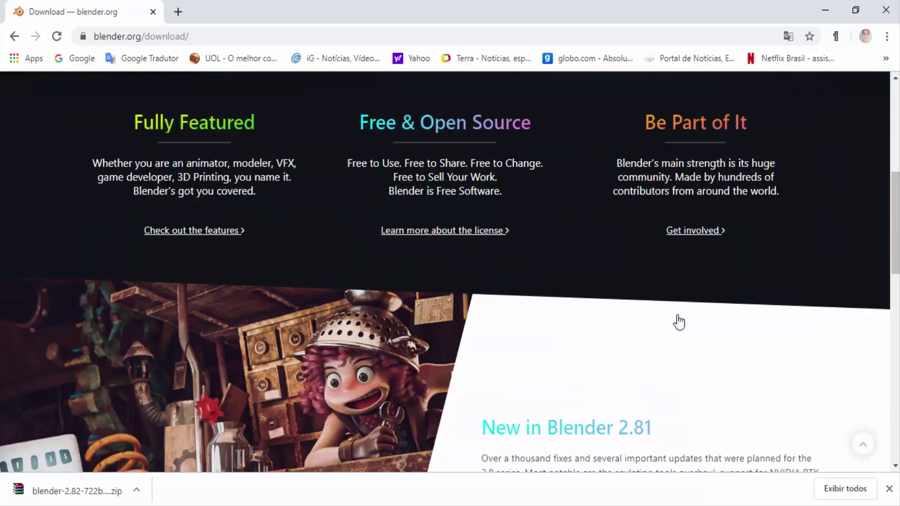
scroll(679, 322, down, 7)
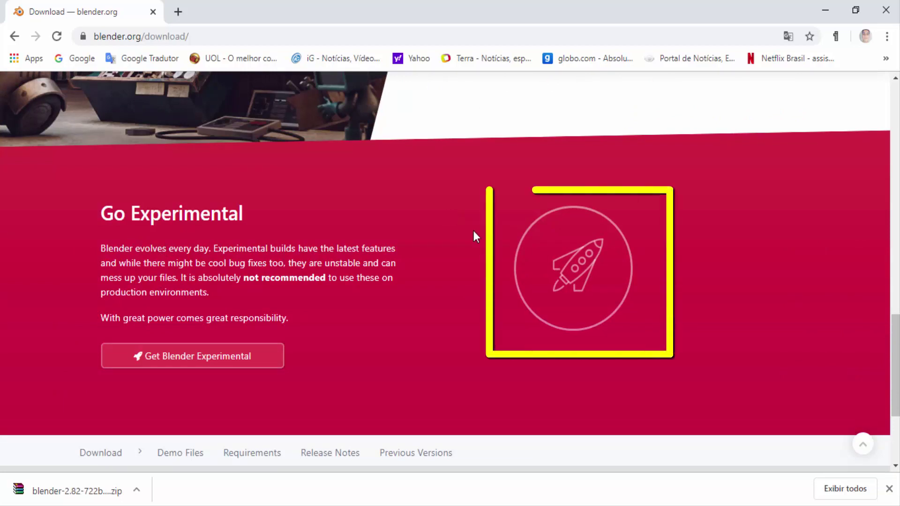
click(580, 265)
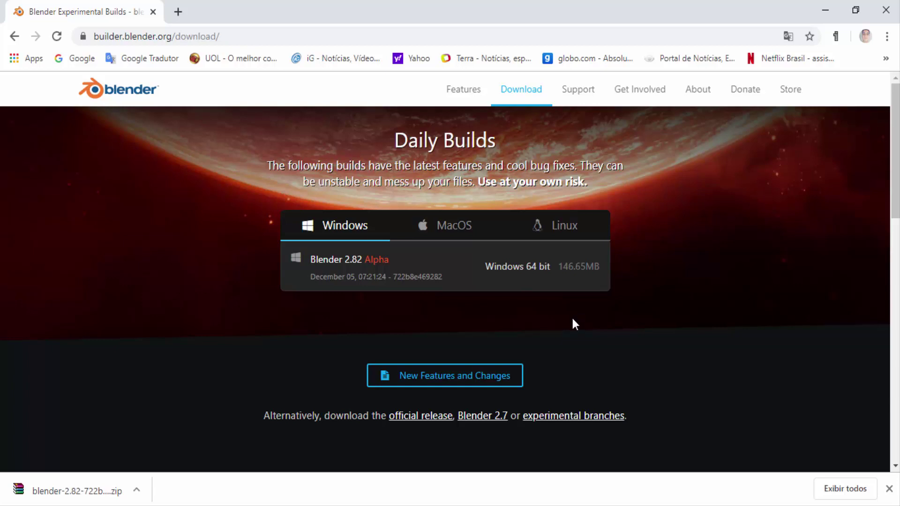
click(444, 229)
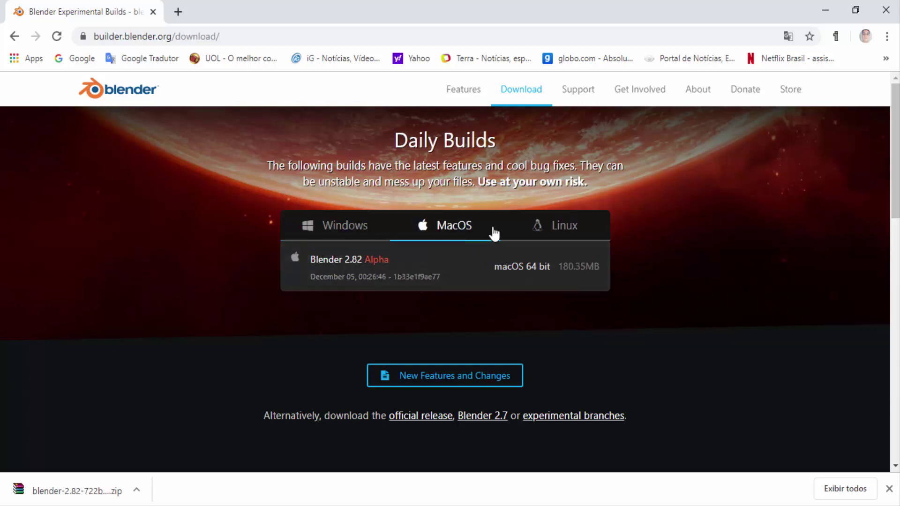
click(561, 231)
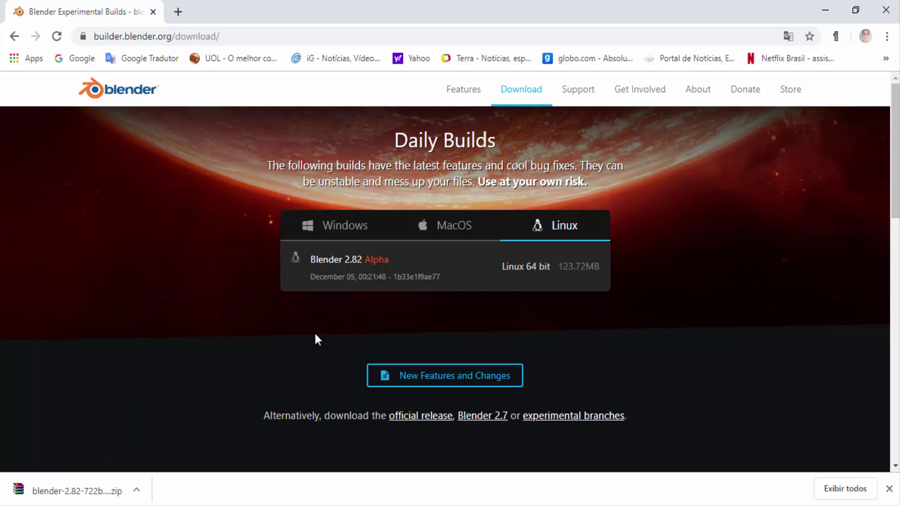
Switch to the blender-2.82-fda791ab1241-windows64 folder in File Explorer, launch Blender from it and dismiss the splash screen.
click(165, 505)
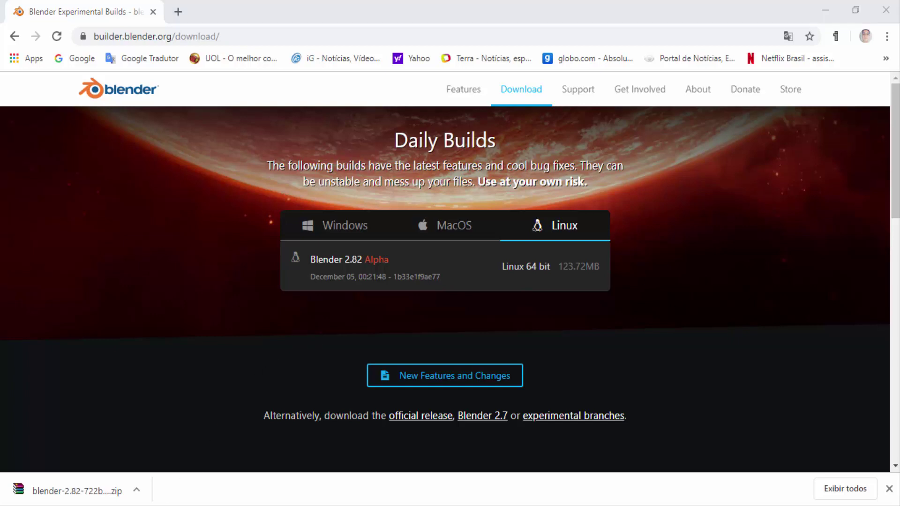
scroll(275, 317, up, 13)
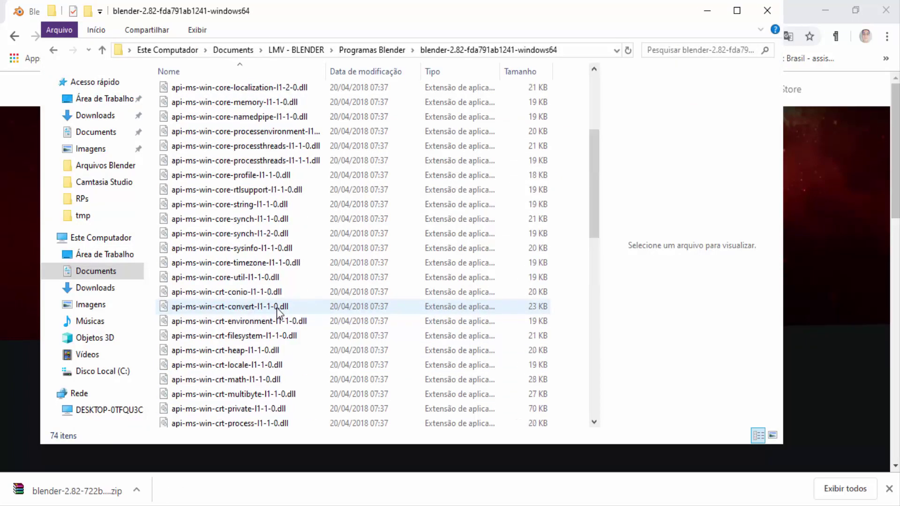
scroll(293, 281, down, 2)
scroll(291, 276, down, 11)
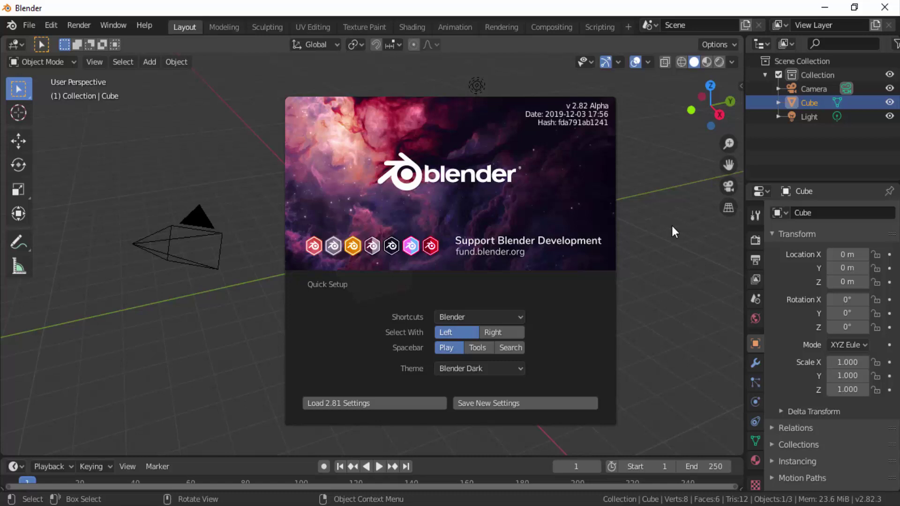
click(672, 226)
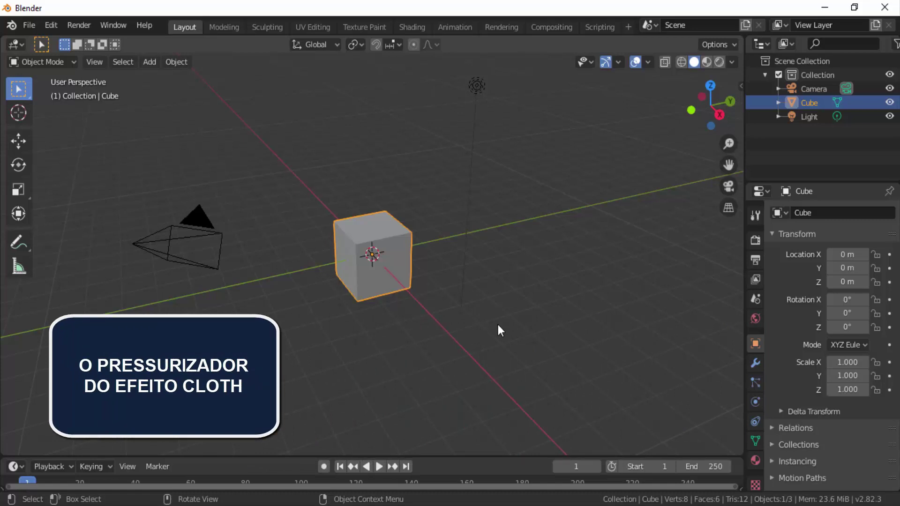
Scale the default cube along the Z axis to about 0.507 of its height.
scroll(498, 324, up, 4)
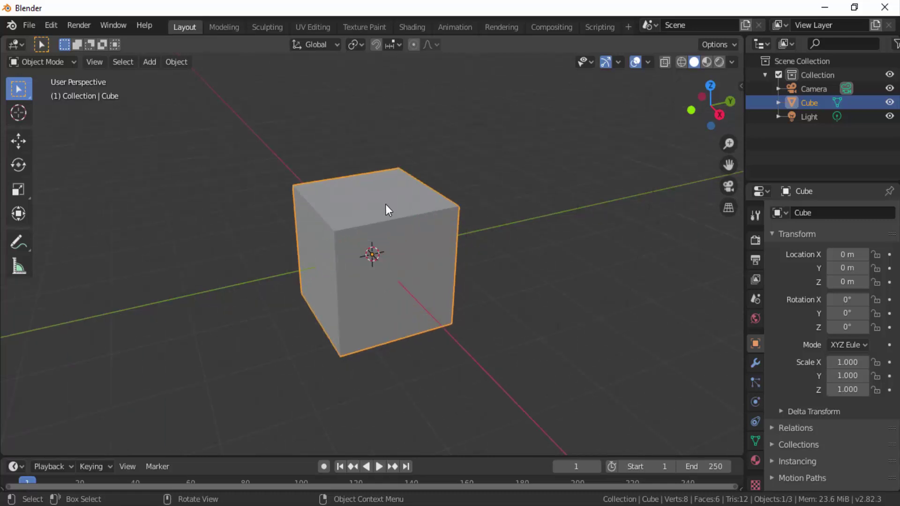
key(s)
key(z)
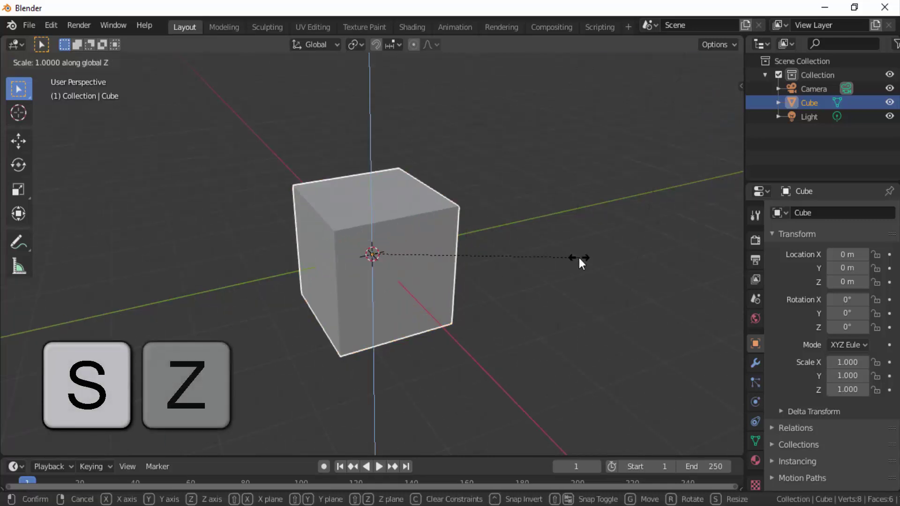
click(471, 274)
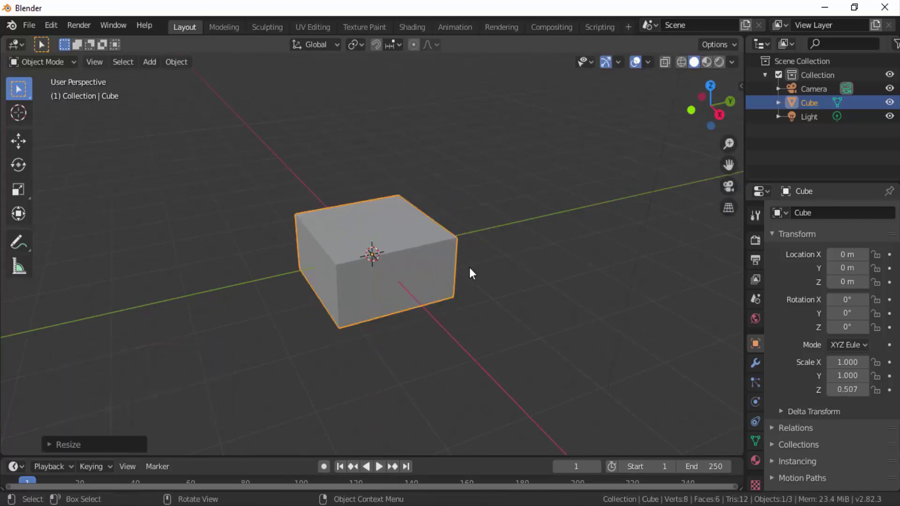
Enter Edit Mode on the flattened cube and subdivide all of its faces.
click(54, 57)
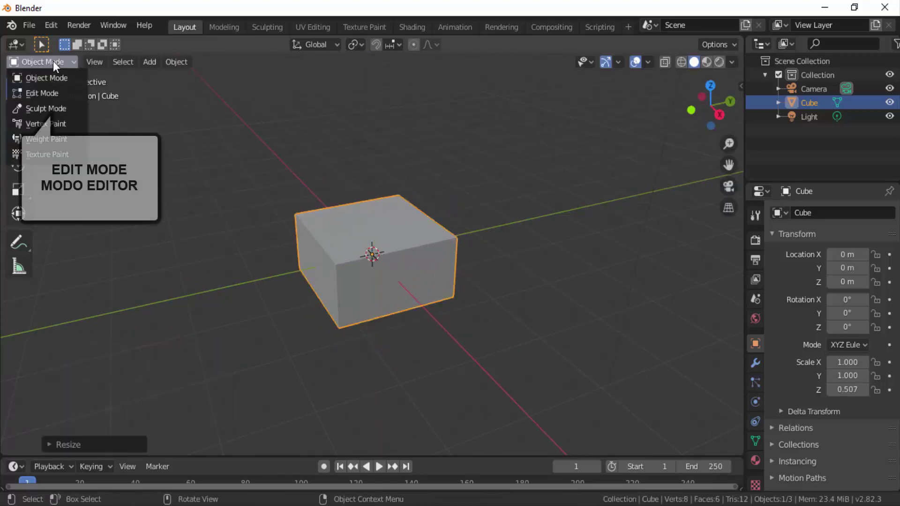
click(46, 93)
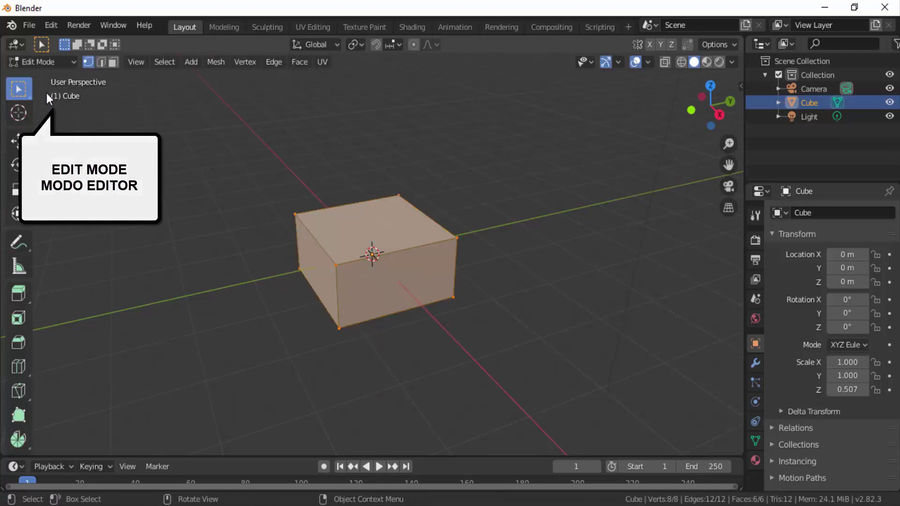
right_click(620, 173)
click(550, 161)
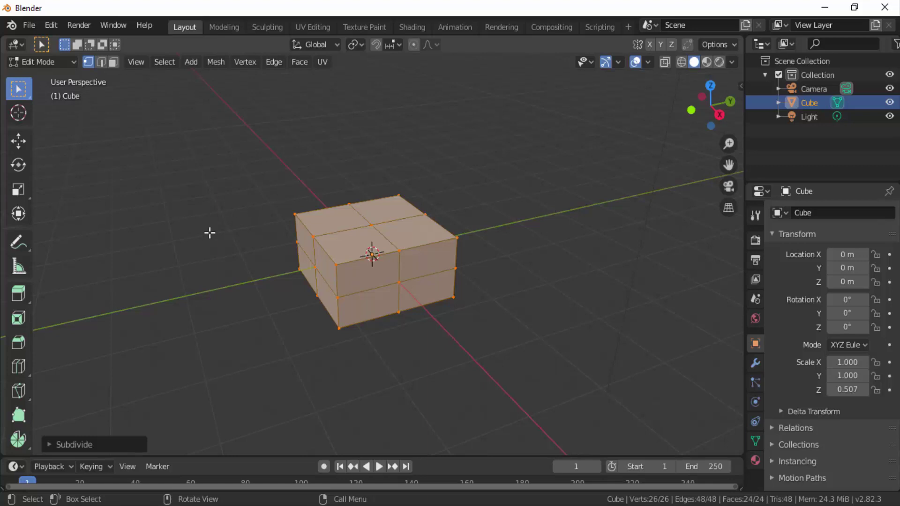
Set the cube's subdivision to 10 cuts.
click(48, 445)
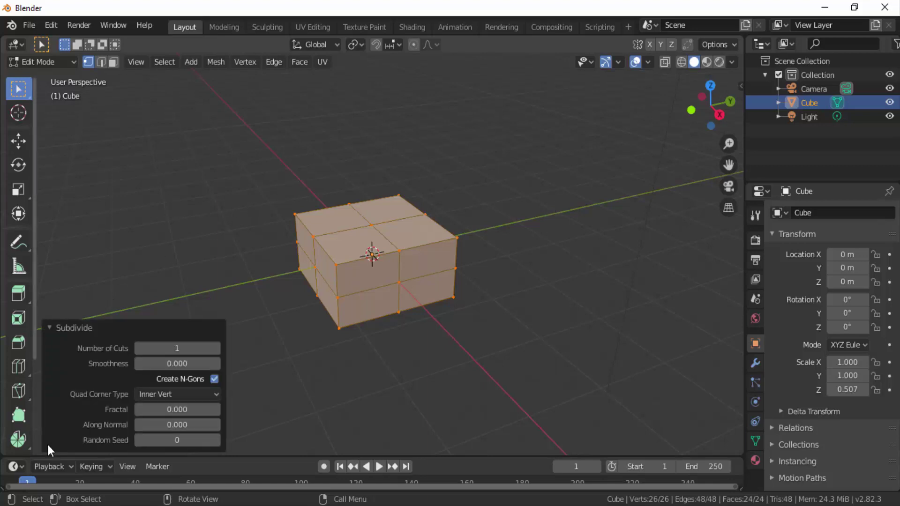
click(166, 352)
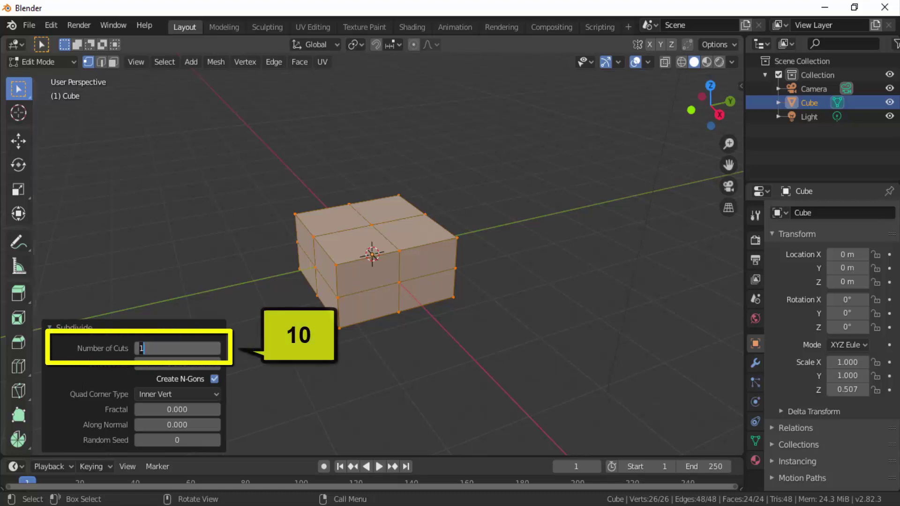
text(10)
key(Return)
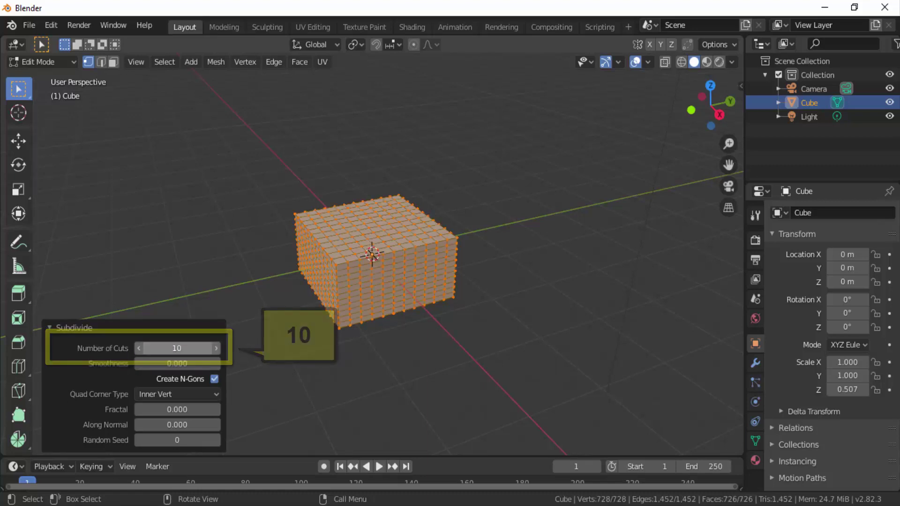
click(49, 326)
Return to Object Mode and enable Cloth physics for the subdivided cube.
click(55, 63)
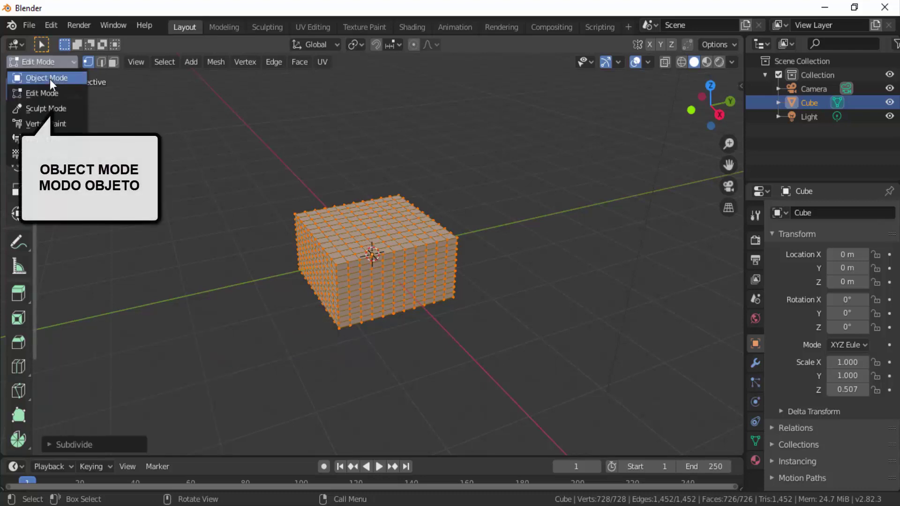
click(49, 80)
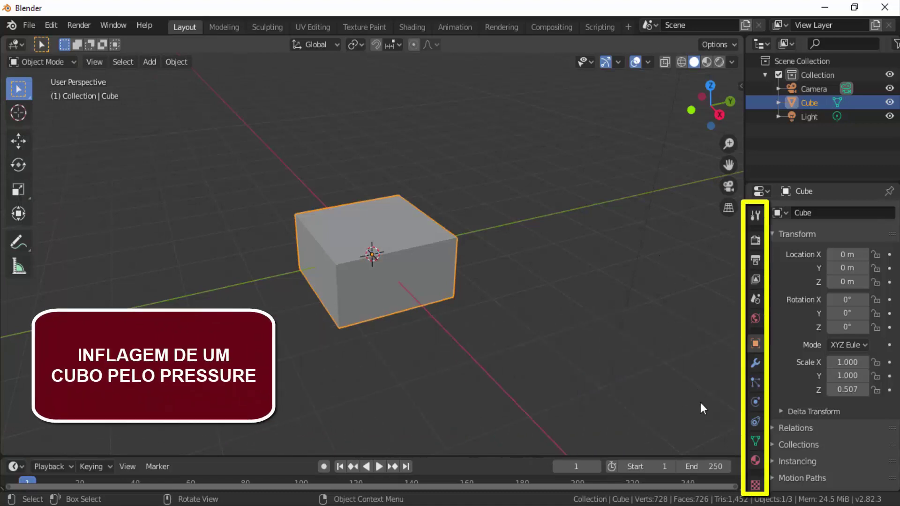
click(756, 402)
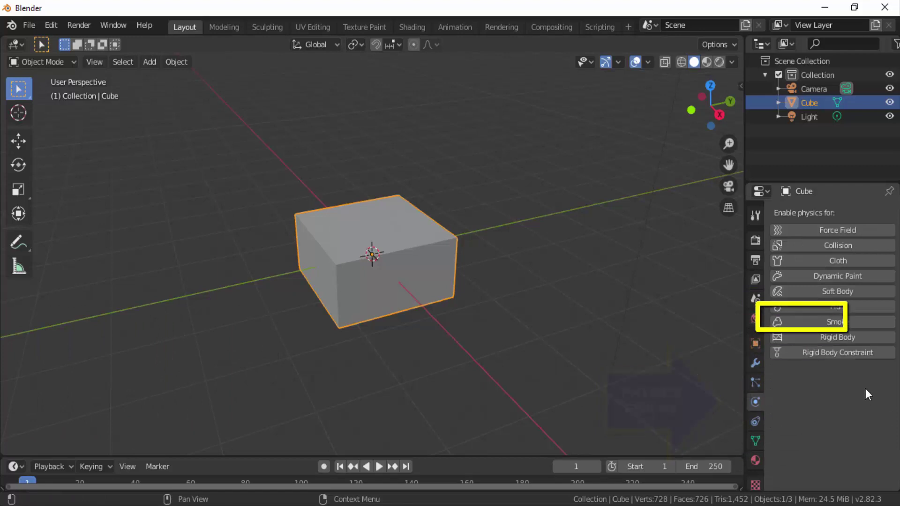
click(846, 263)
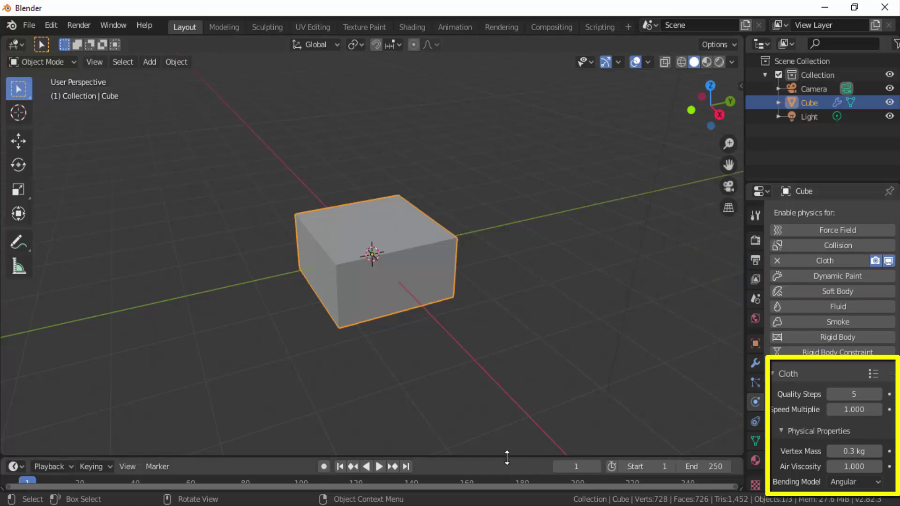
Enlarge the timeline and preview the cloth simulation, stopping playback and returning to frame 1.
drag(507, 455, 509, 378)
click(378, 388)
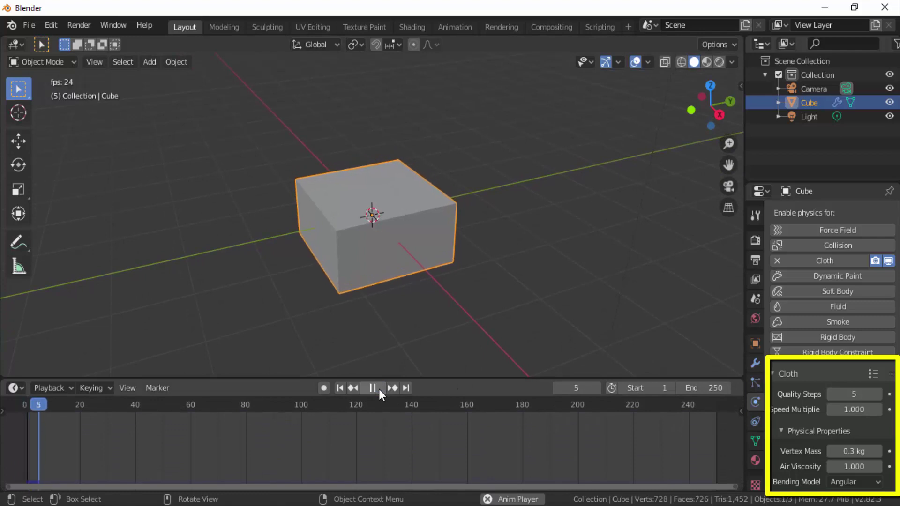
click(341, 388)
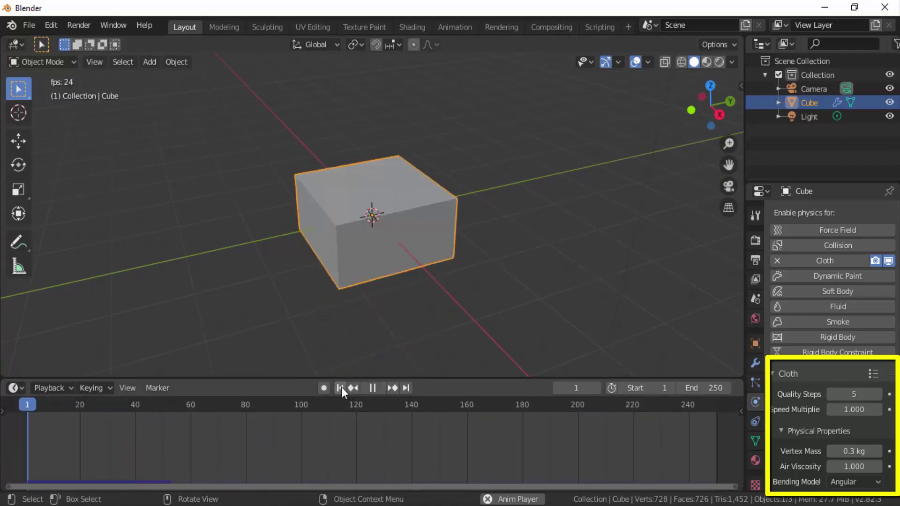
click(341, 389)
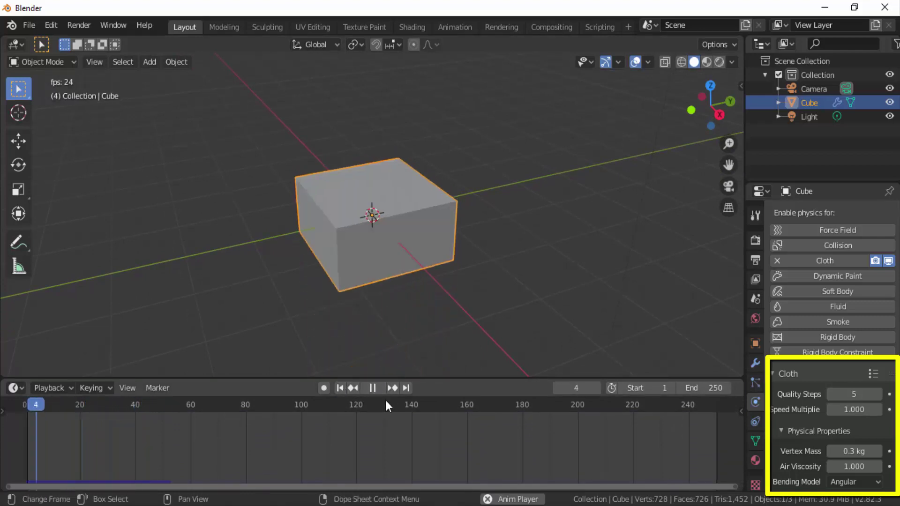
click(373, 388)
click(341, 389)
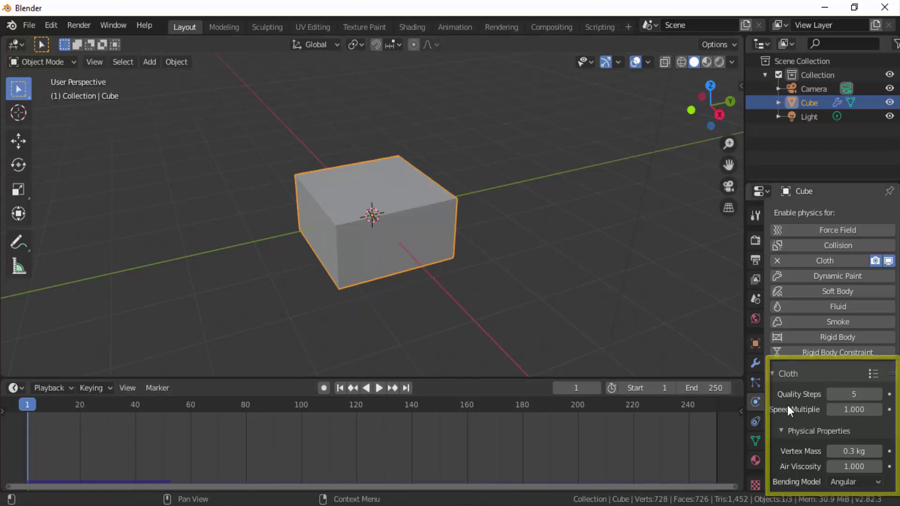
Enable Pressure in the cube's cloth settings and set the pressure to 3.
scroll(788, 405, down, 5)
scroll(787, 404, down, 6)
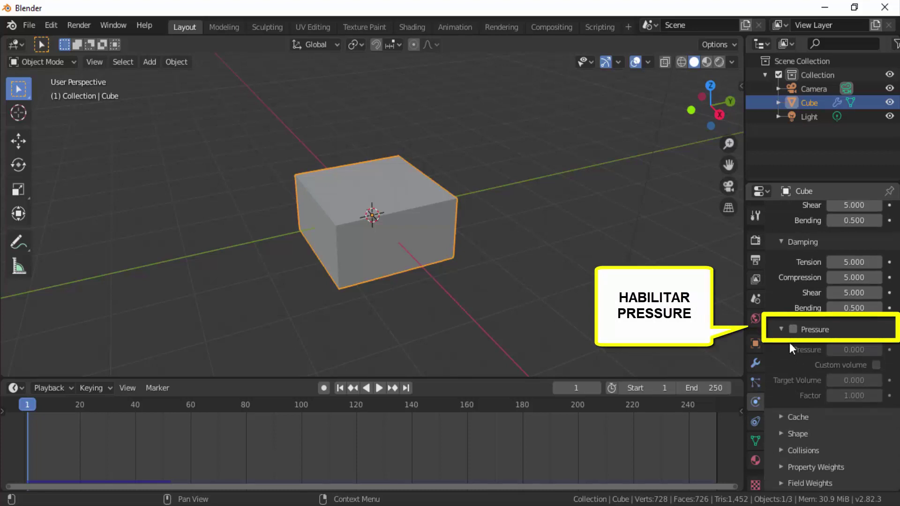
click(792, 330)
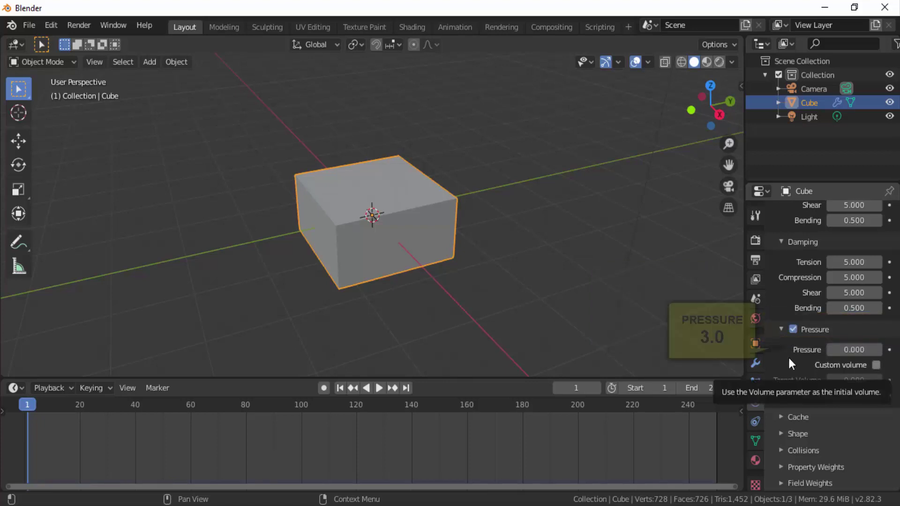
click(836, 349)
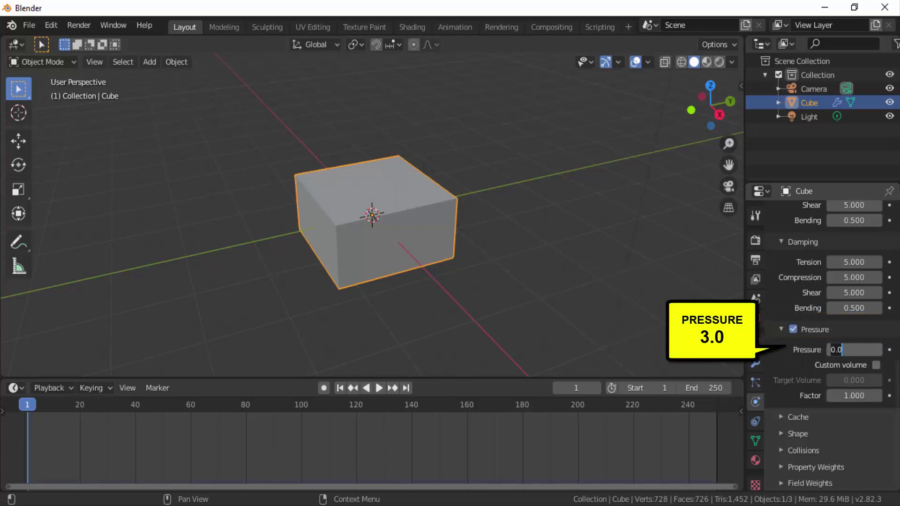
text(3)
key(Return)
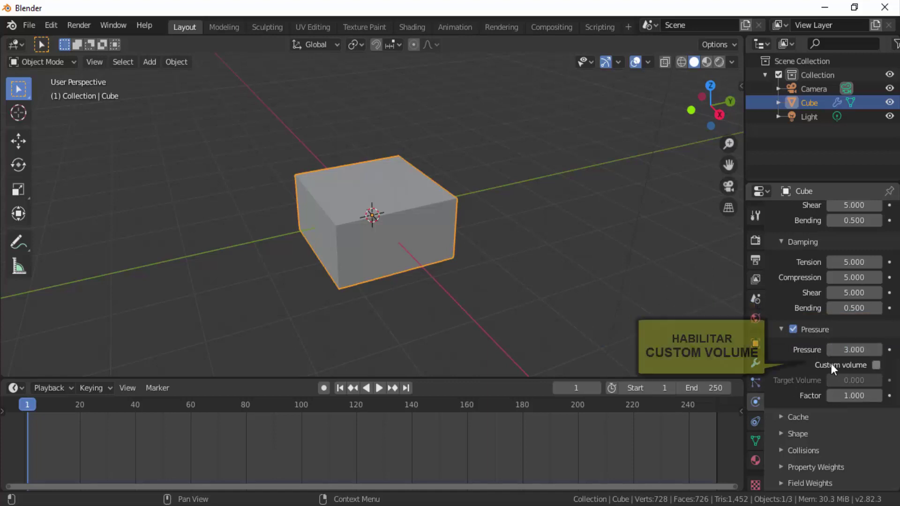
Enable the custom volume for the cloth pressure and set the target volume to 9.
click(875, 366)
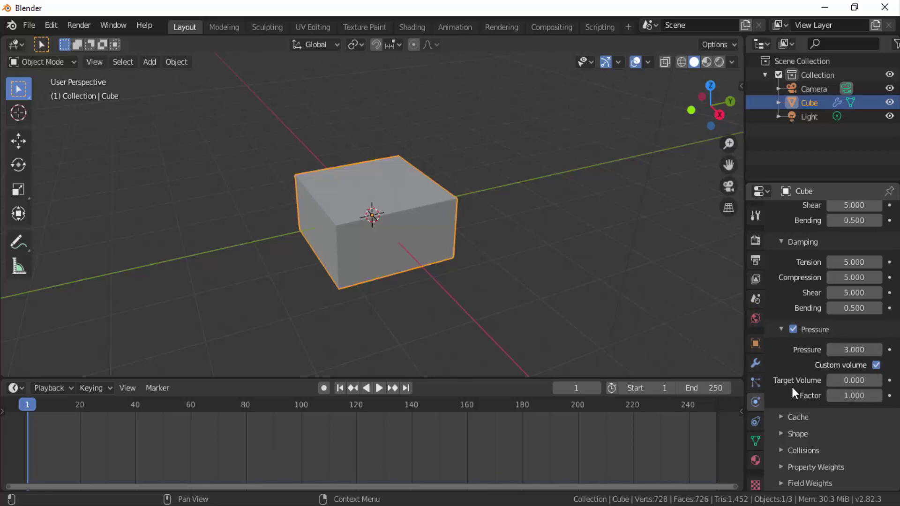
click(836, 381)
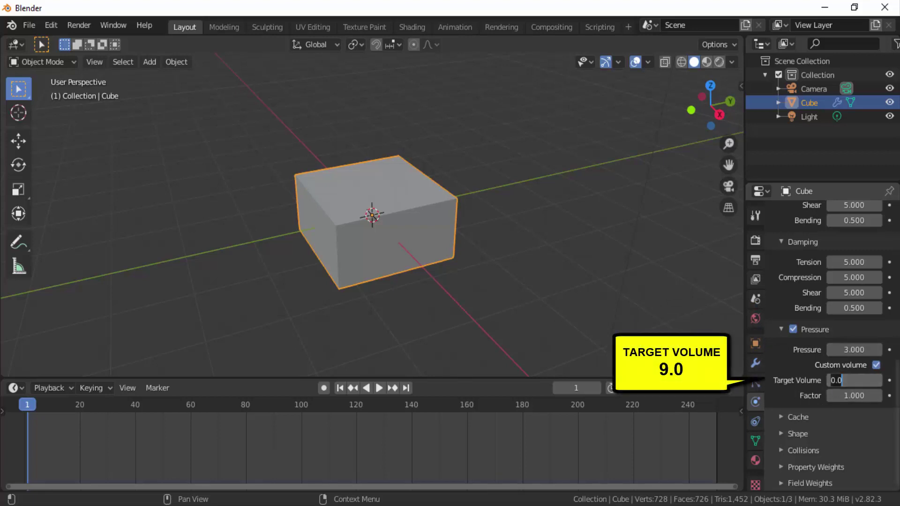
text(9)
key(Return)
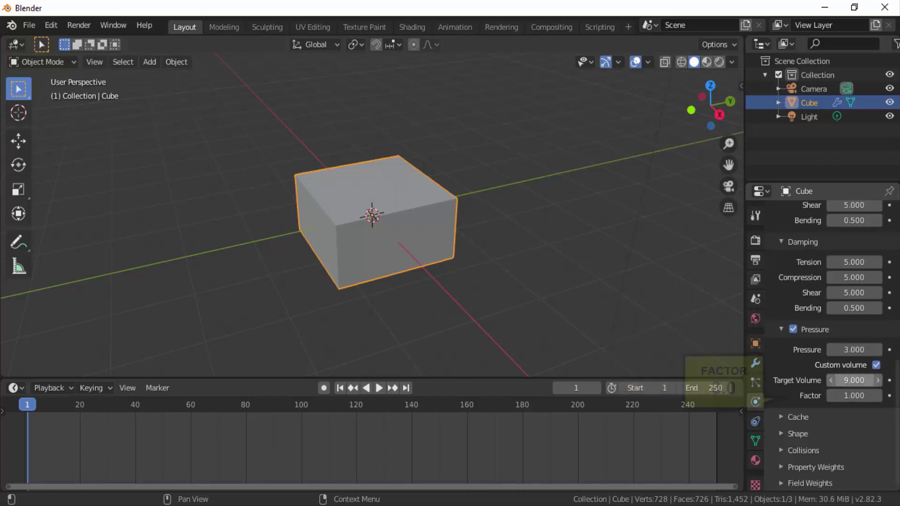
Set the cloth pressure factor to 3 and preview the simulation, stopping playback and returning to frame 1.
click(853, 396)
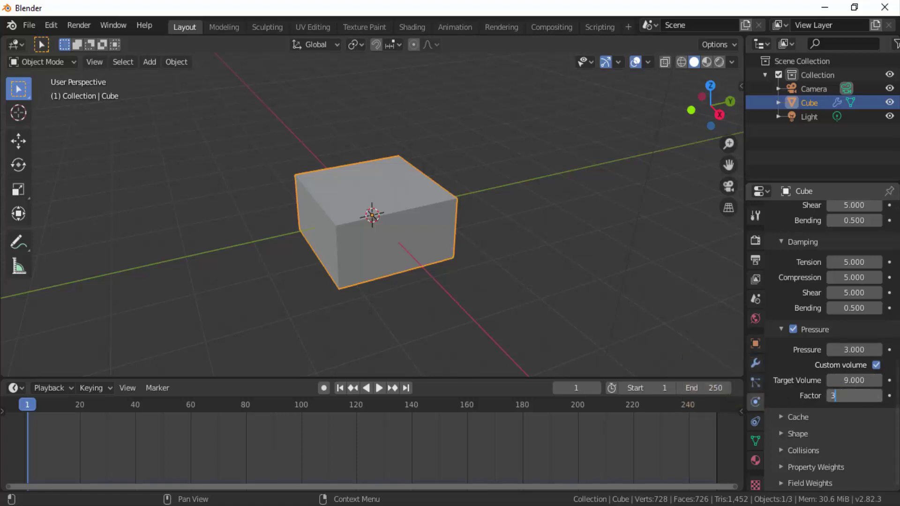
key(Return)
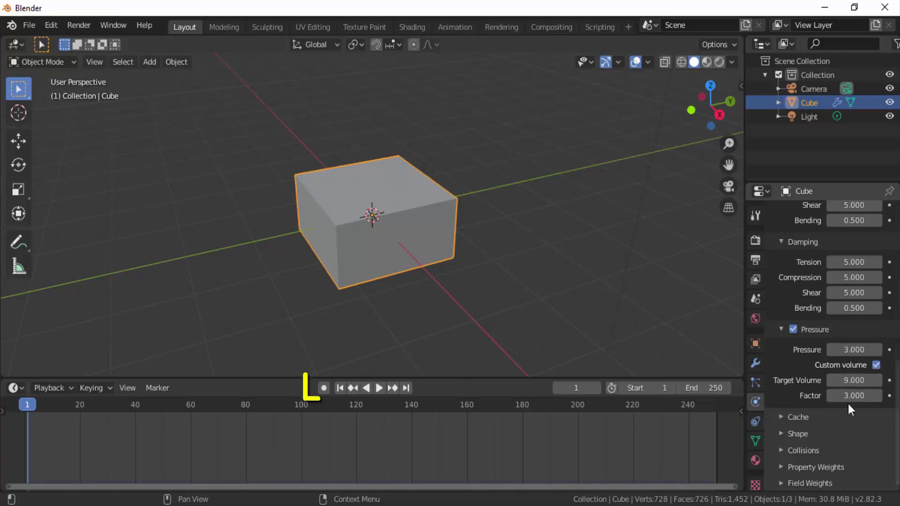
click(380, 389)
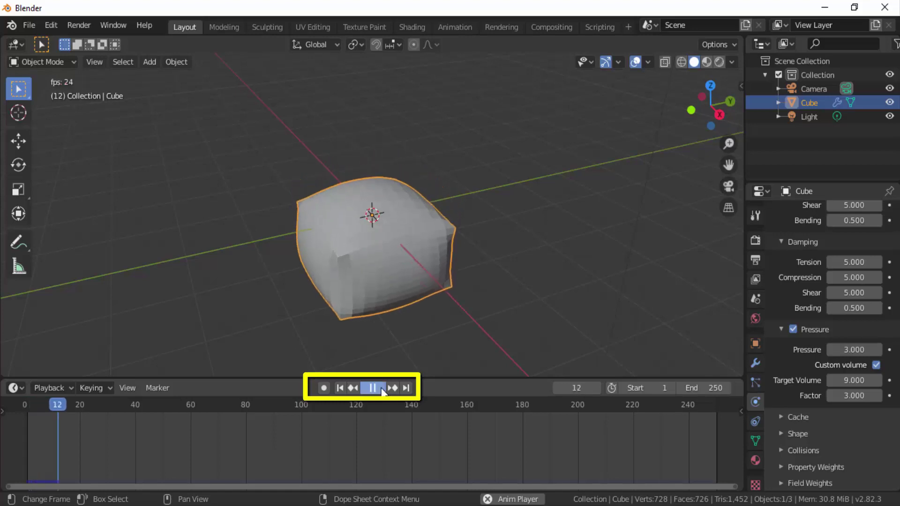
click(382, 389)
click(339, 388)
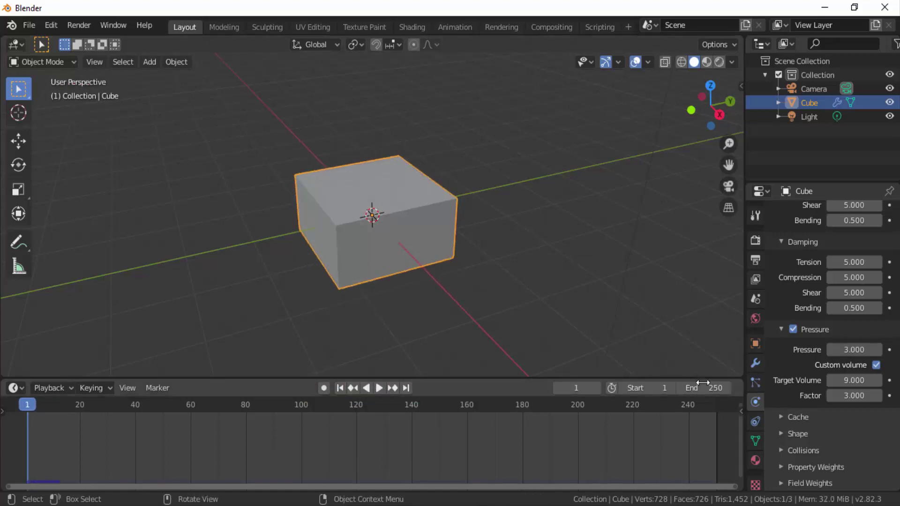
Set the Gravity field weight of the cube's cloth to 0 and preview the simulation, finishing back at frame 1.
click(781, 484)
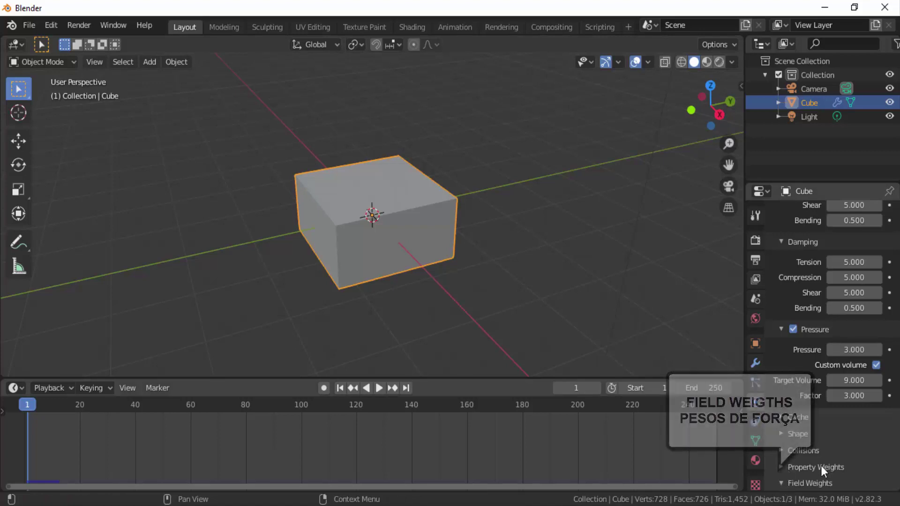
scroll(821, 466, down, 5)
scroll(826, 465, down, 8)
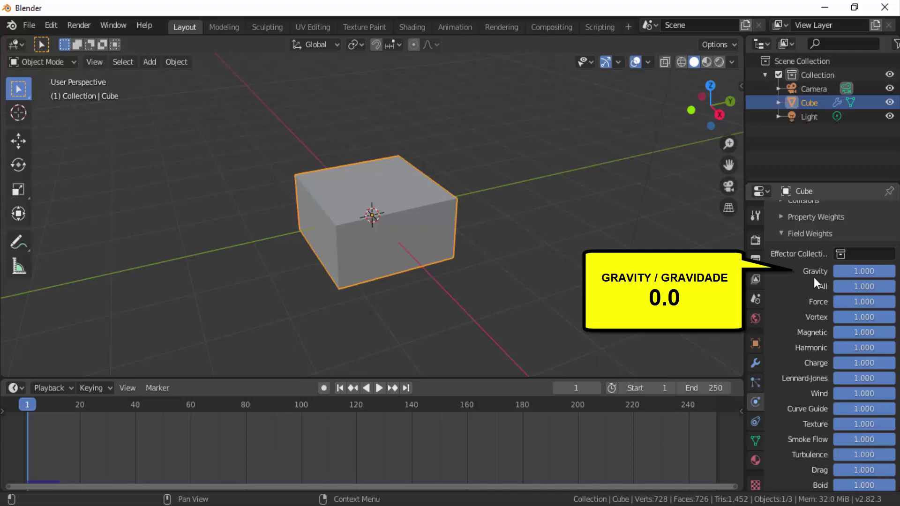
drag(890, 276, 834, 277)
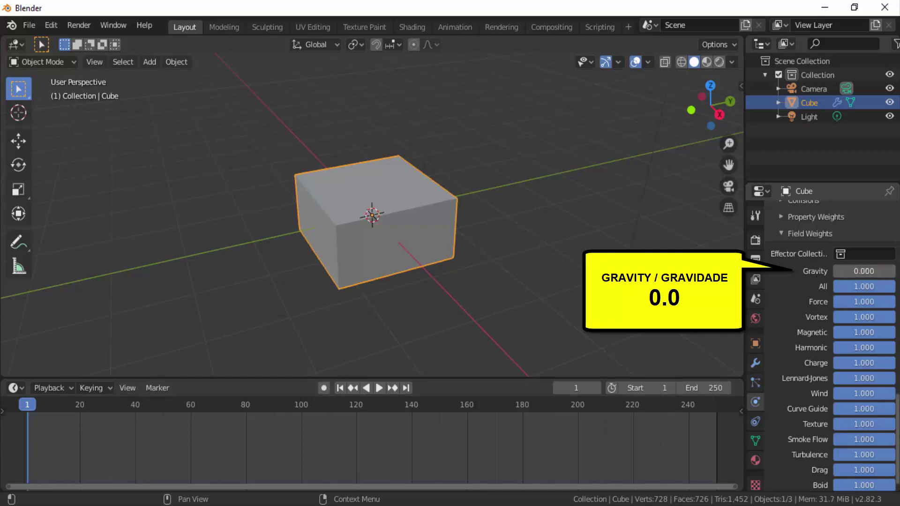
click(379, 388)
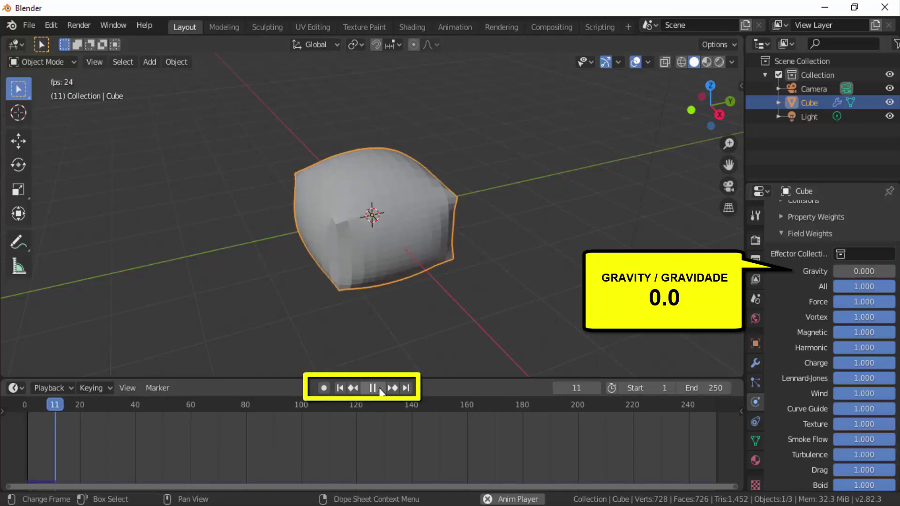
click(380, 390)
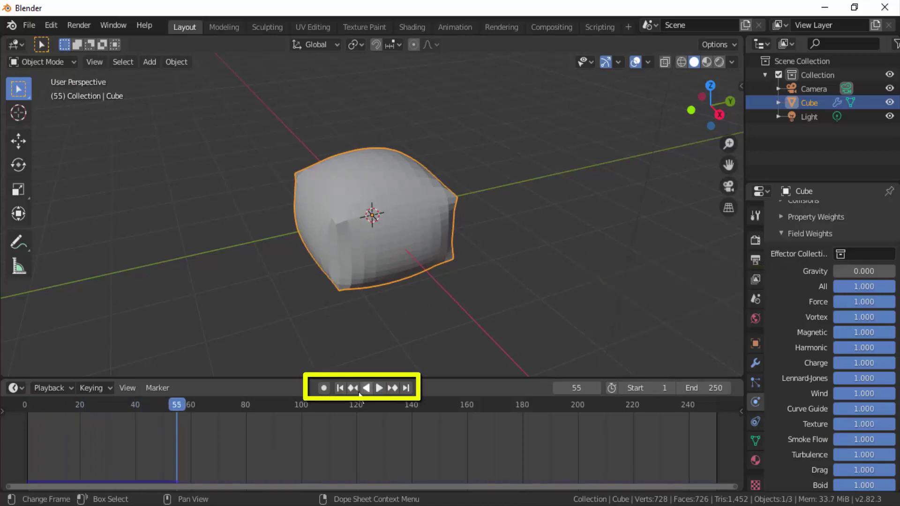
click(341, 388)
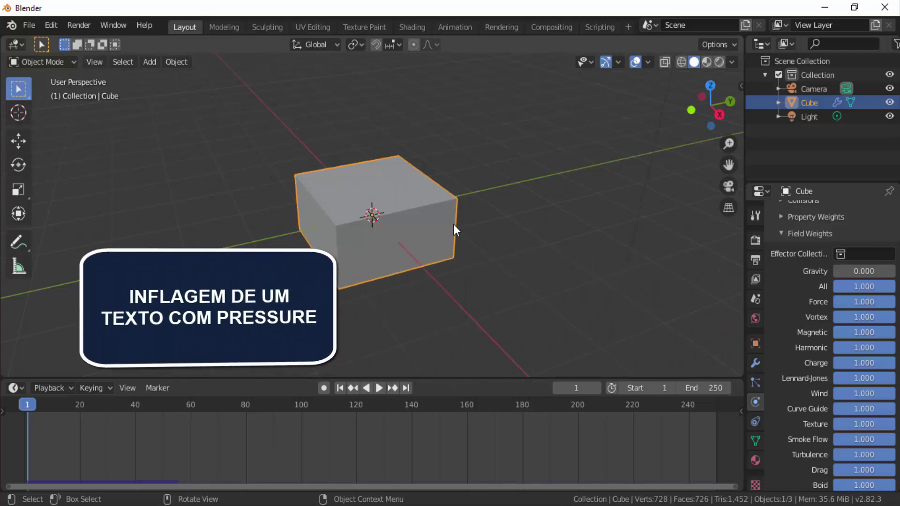
Delete the cube and add a text object at the scene's origin.
key(x)
click(528, 234)
key(shift+a)
mouse_move(488, 195)
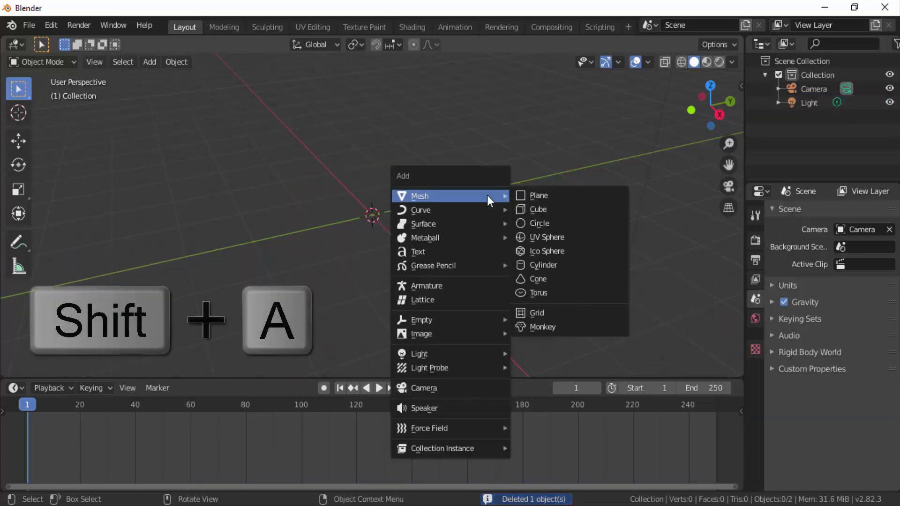
click(440, 250)
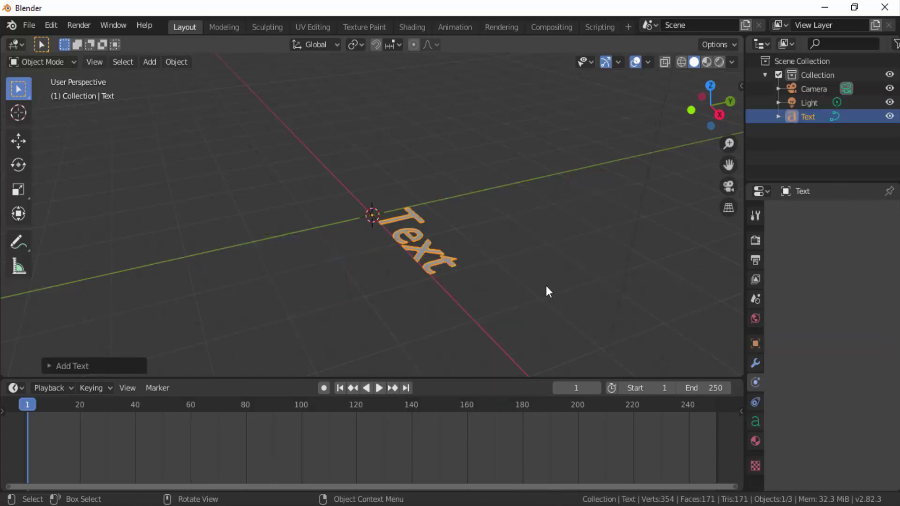
Replace the text object's content with the single letter A in Edit Mode and return to Object Mode.
click(53, 60)
click(48, 93)
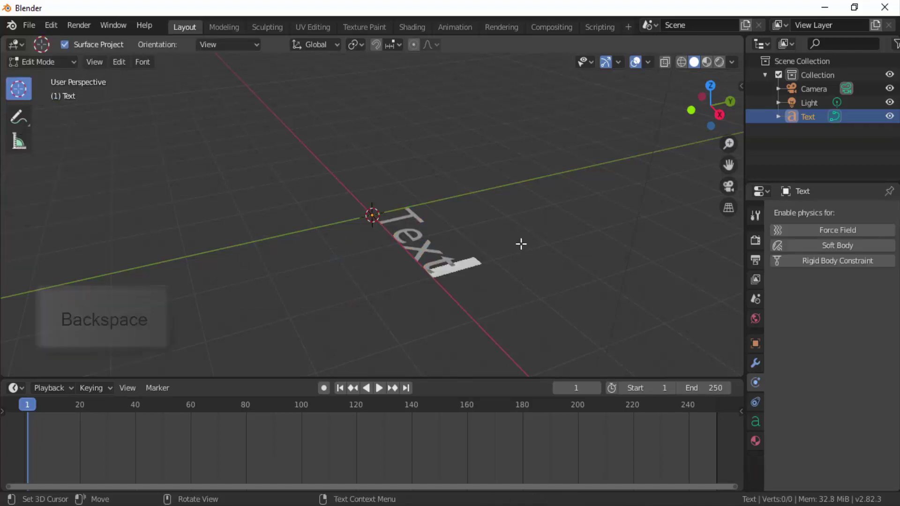
key(BackSpace)
key(BackSpace)
key(BackSpace)
key(BackSpace)
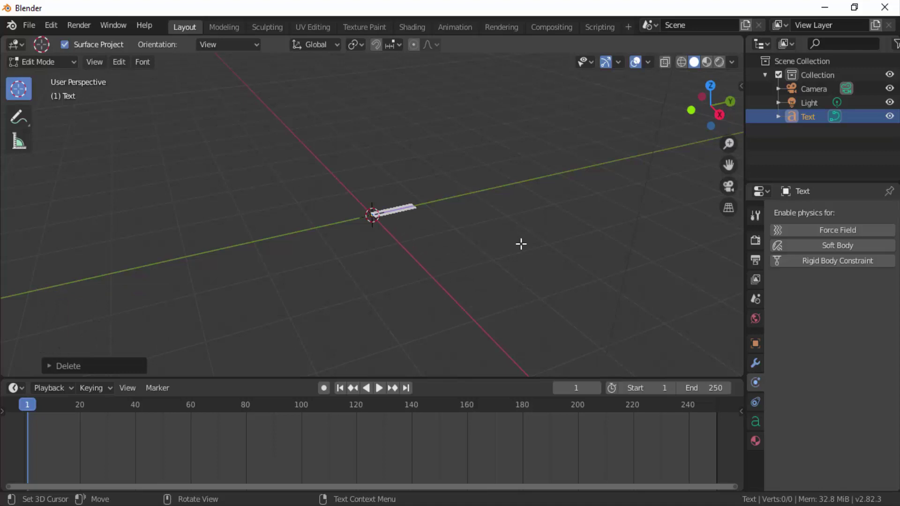
text(Z)
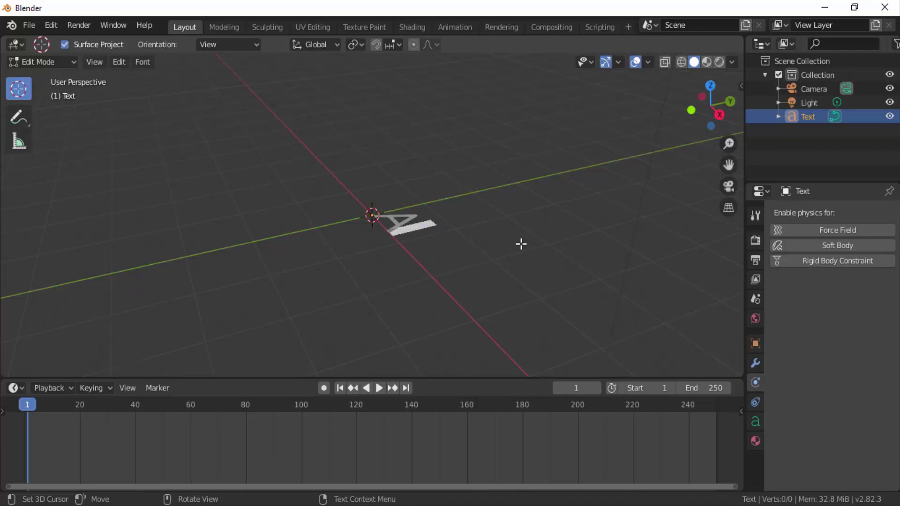
click(42, 62)
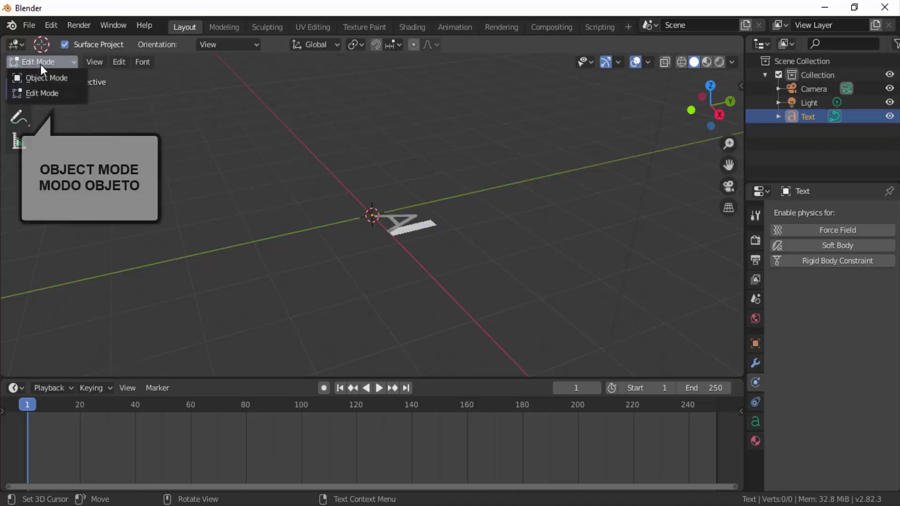
click(43, 77)
Rotate the letter A 90° about the global X axis so it stands upright.
key(r)
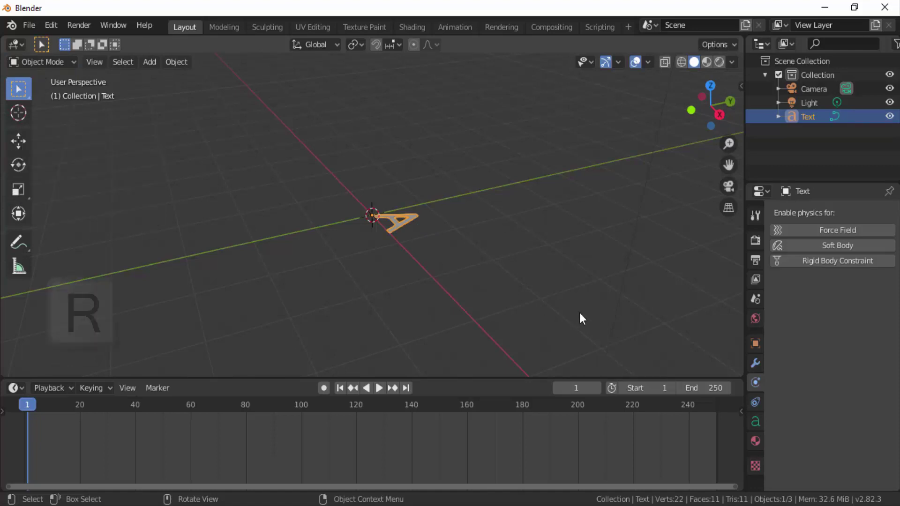
key(x)
key(9)
key(0)
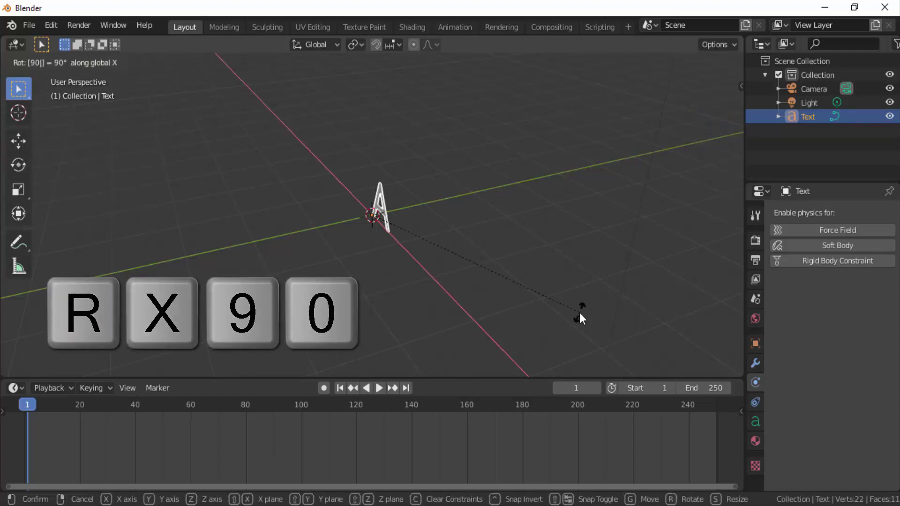
click(579, 313)
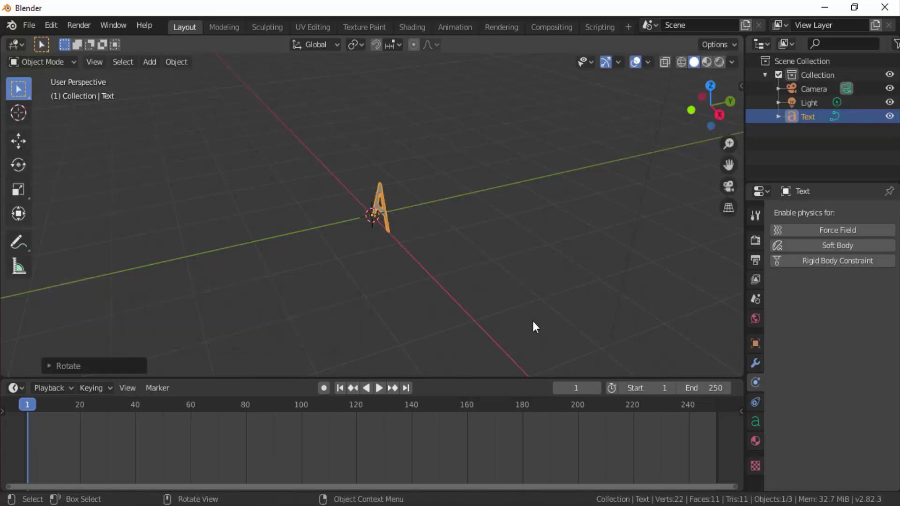
Scale the letter A up uniformly to more than twice its size.
scroll(532, 322, up, 3)
scroll(464, 257, down, 2)
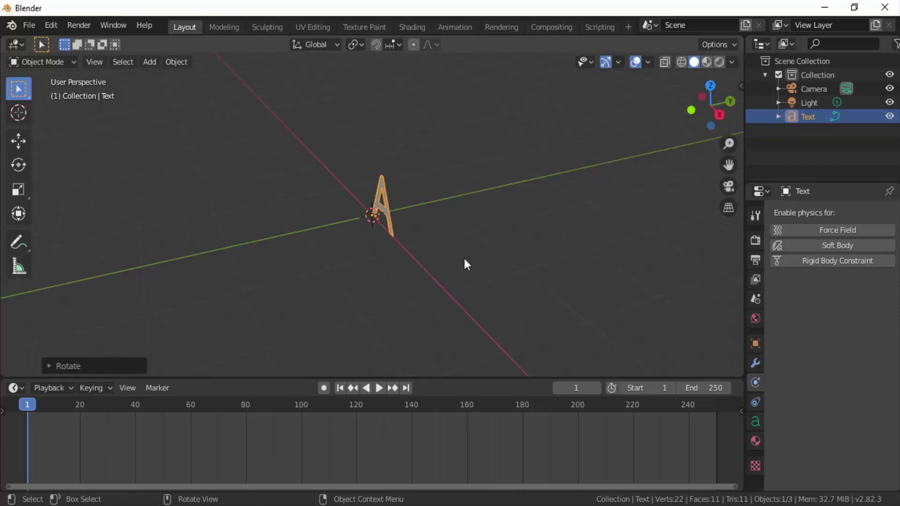
scroll(464, 259, down, 1)
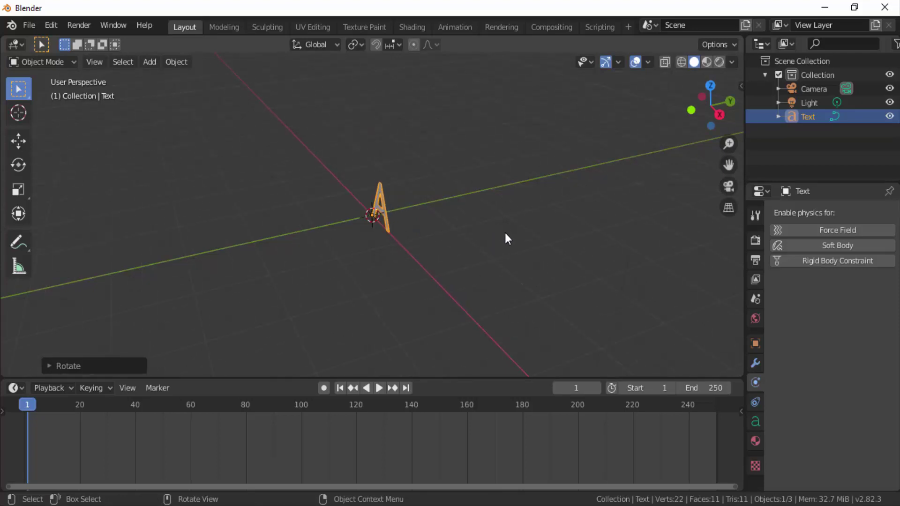
key(s)
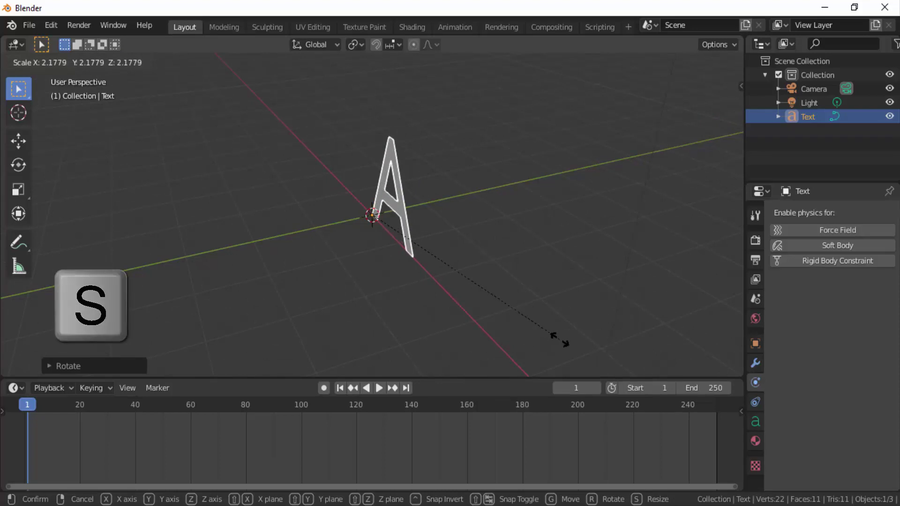
click(582, 361)
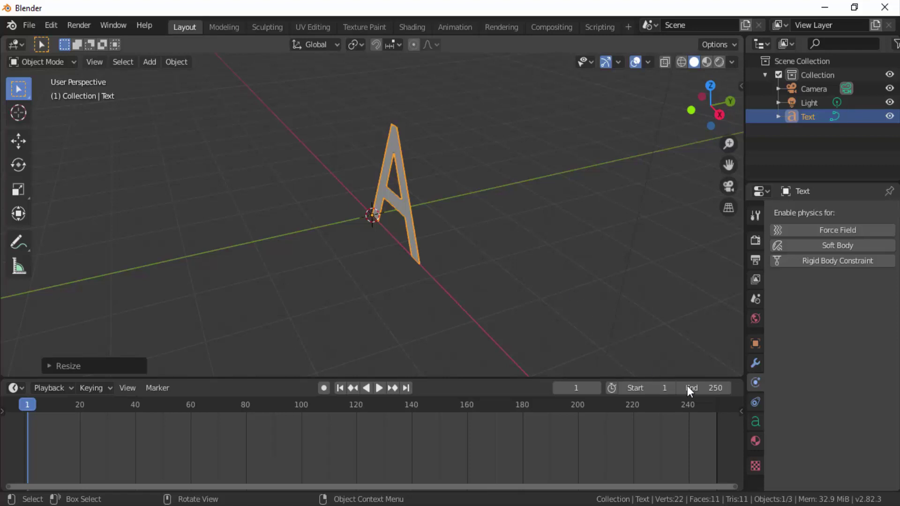
Extrude the letter A by 0.15 m in its text geometry settings.
click(755, 422)
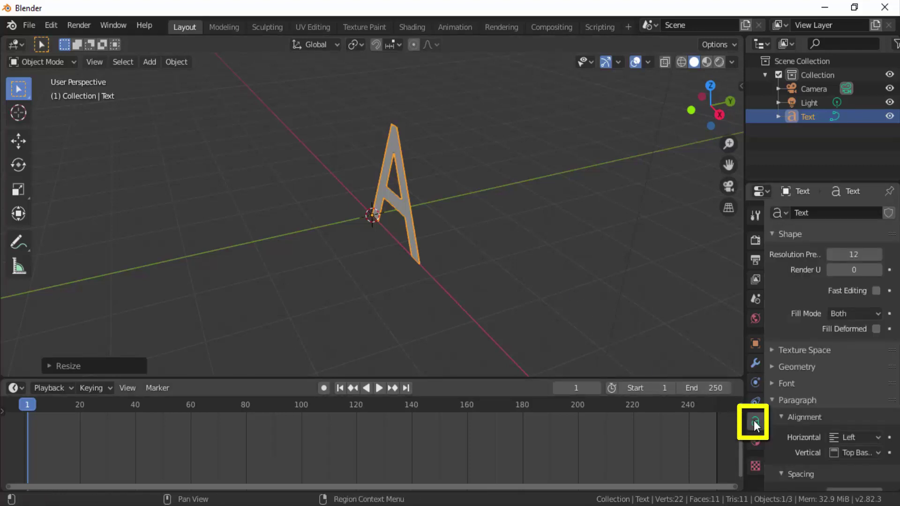
click(772, 368)
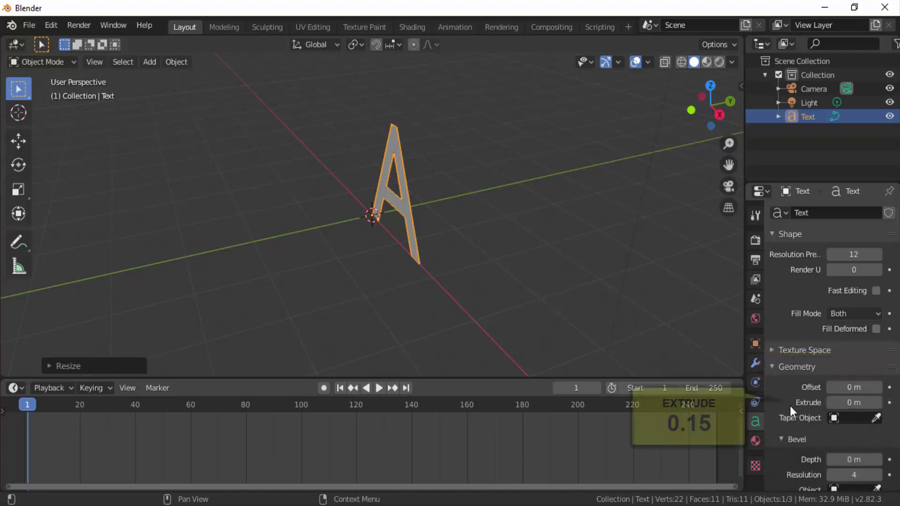
click(852, 403)
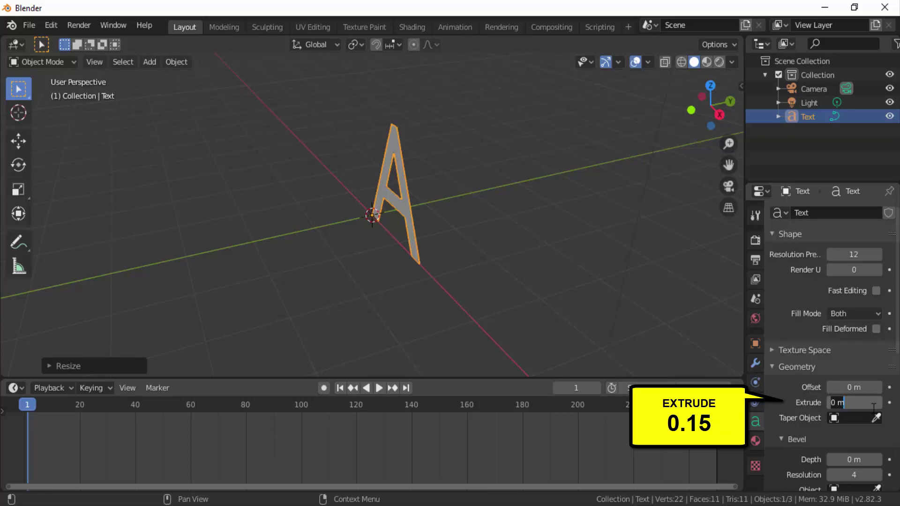
key(BackSpace)
key(BackSpace)
key(Return)
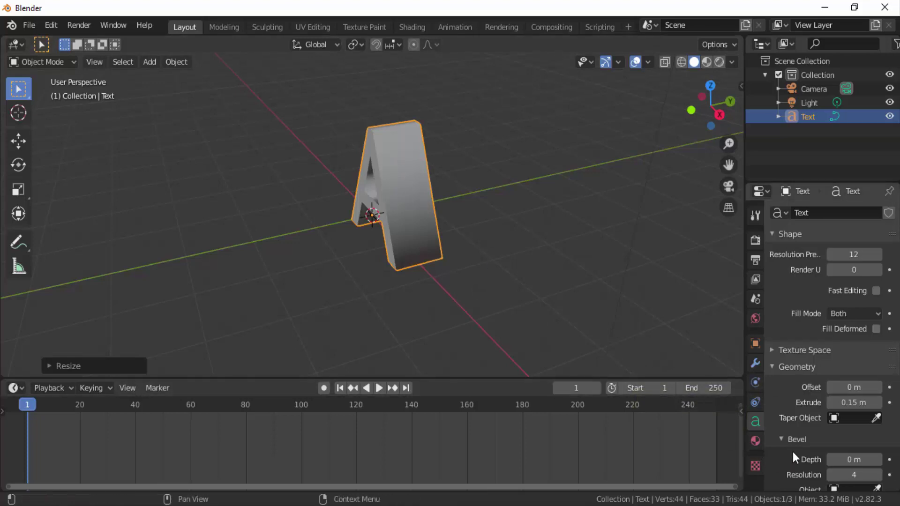
Set the letter's bevel depth to 0.02 m.
click(853, 459)
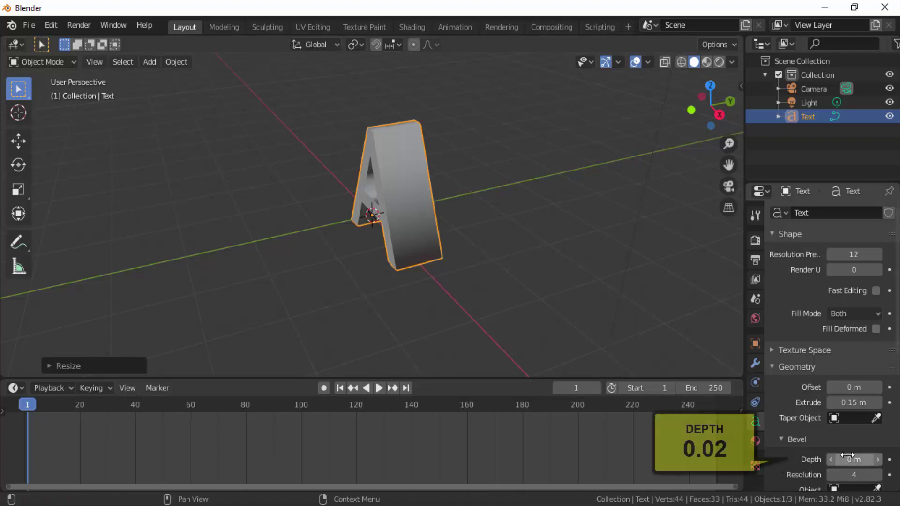
key(BackSpace)
key(BackSpace)
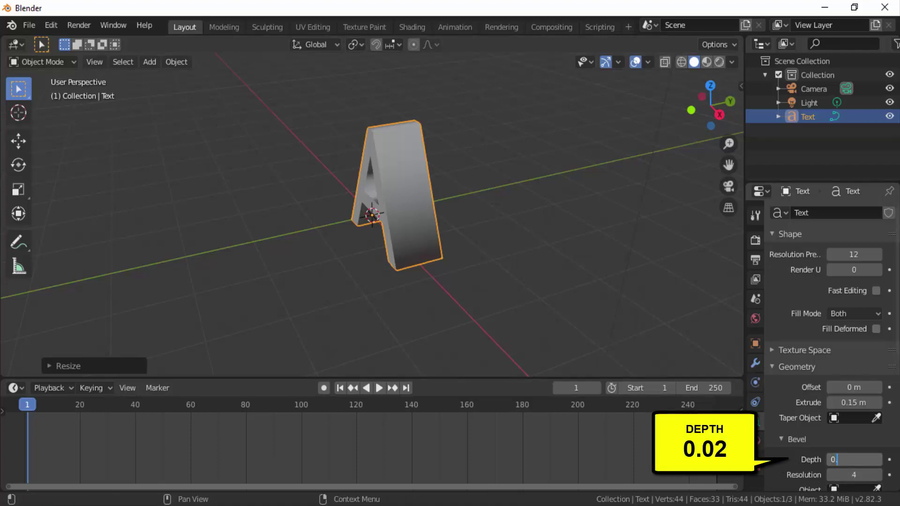
text(.02)
key(Return)
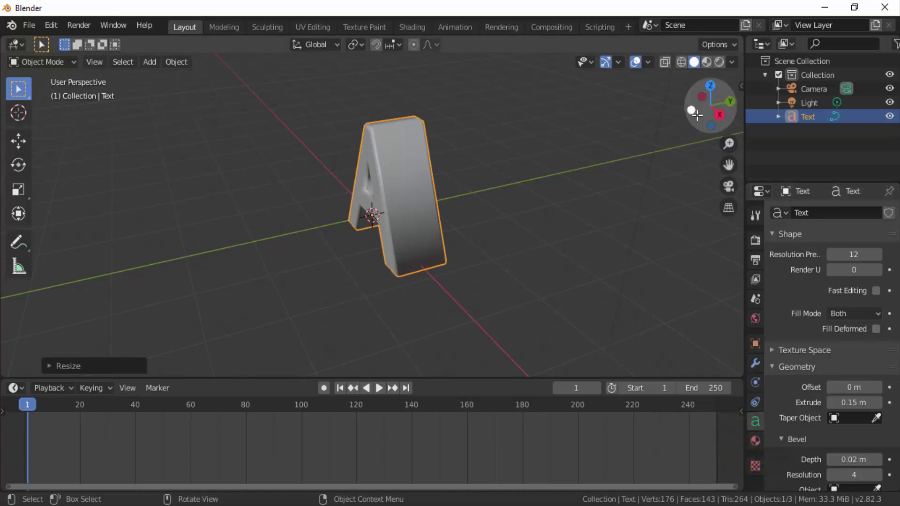
Set the horizontal paragraph alignment of the letter A to Center.
drag(697, 115, 663, 116)
scroll(800, 413, down, 8)
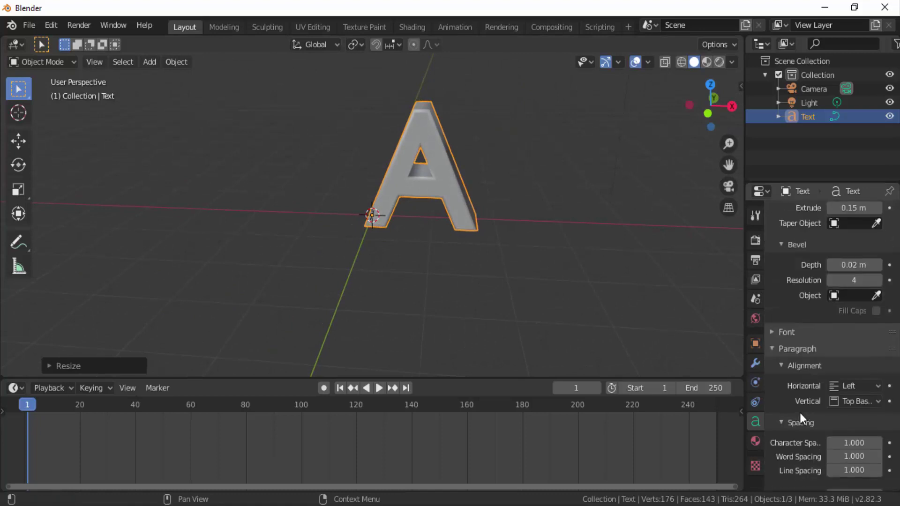
scroll(800, 413, down, 3)
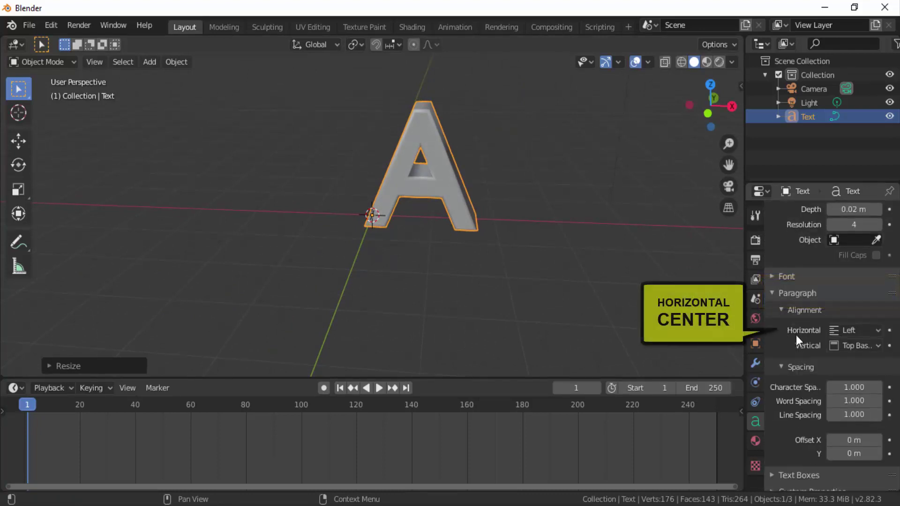
click(849, 329)
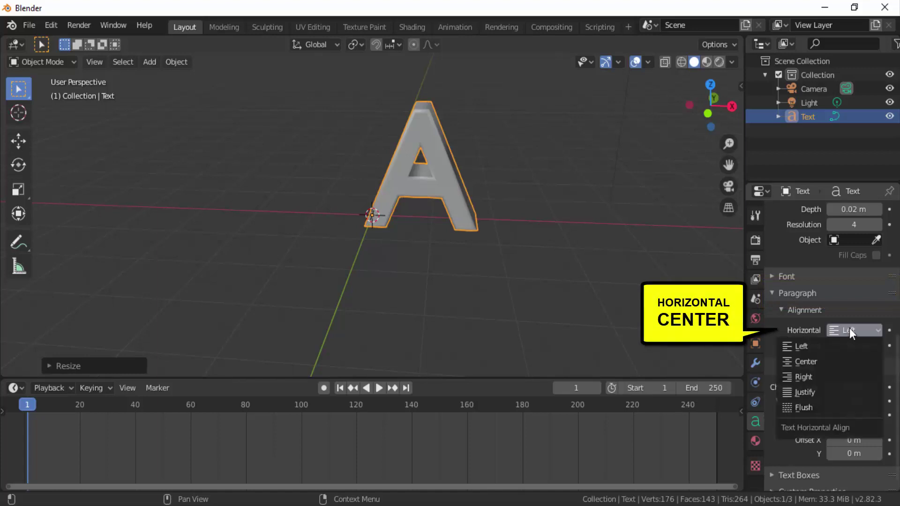
click(819, 360)
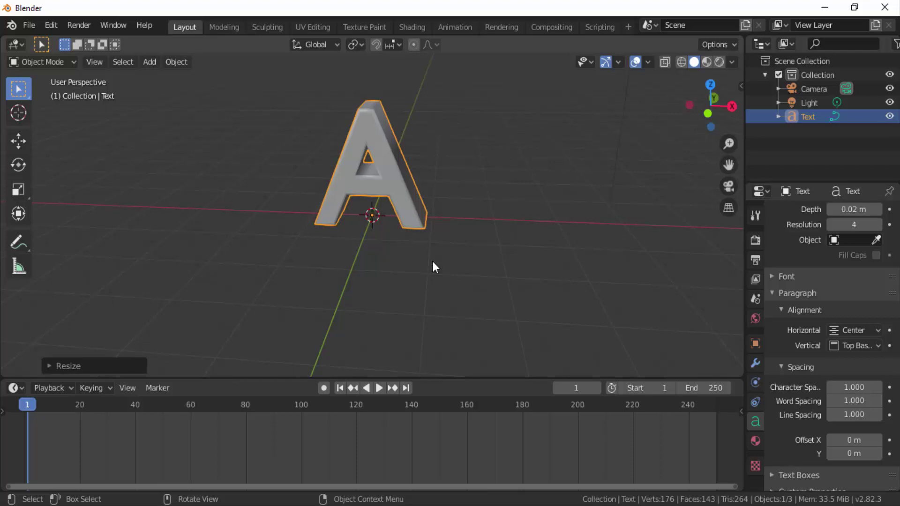
Convert the letter A to a mesh and check its topology in Edit Mode before returning to Object Mode.
right_click(589, 148)
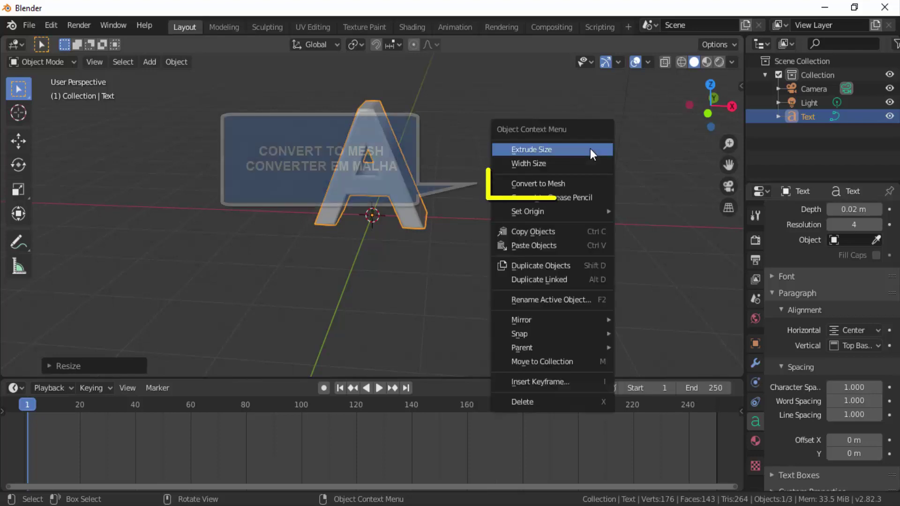
click(544, 184)
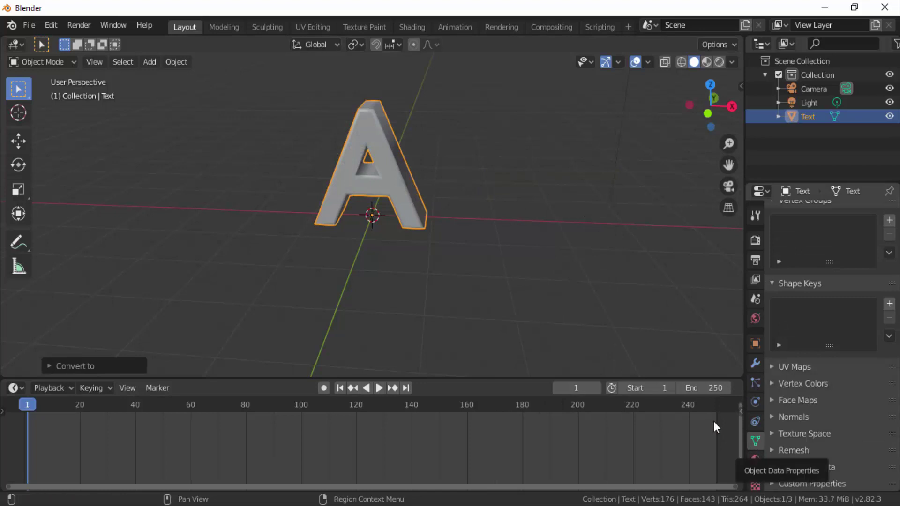
click(42, 63)
click(37, 92)
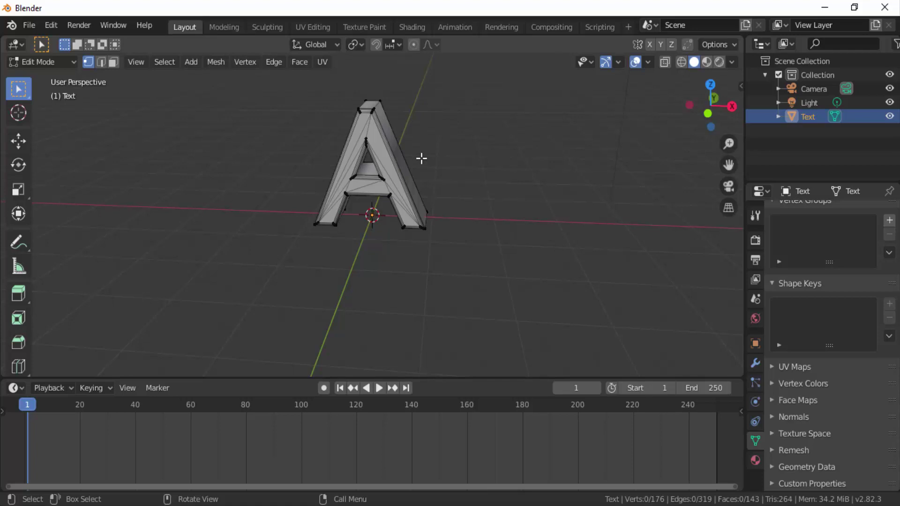
click(42, 60)
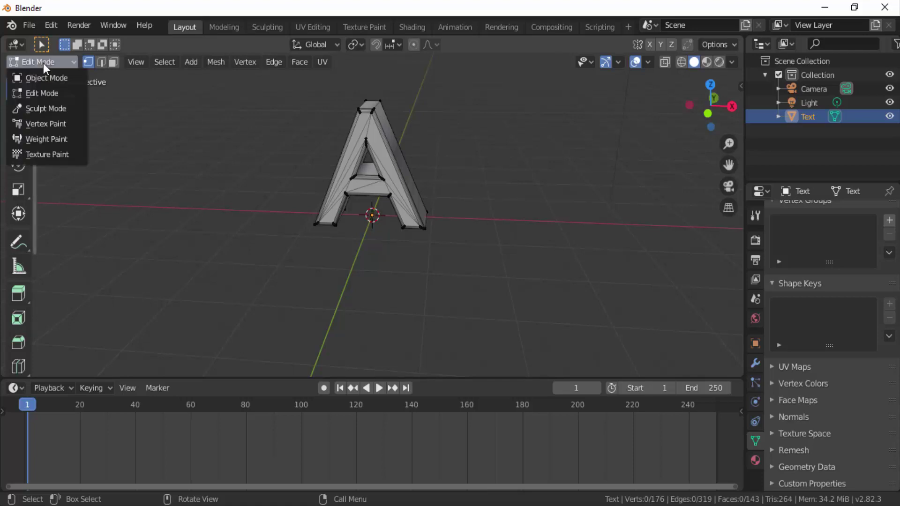
click(41, 77)
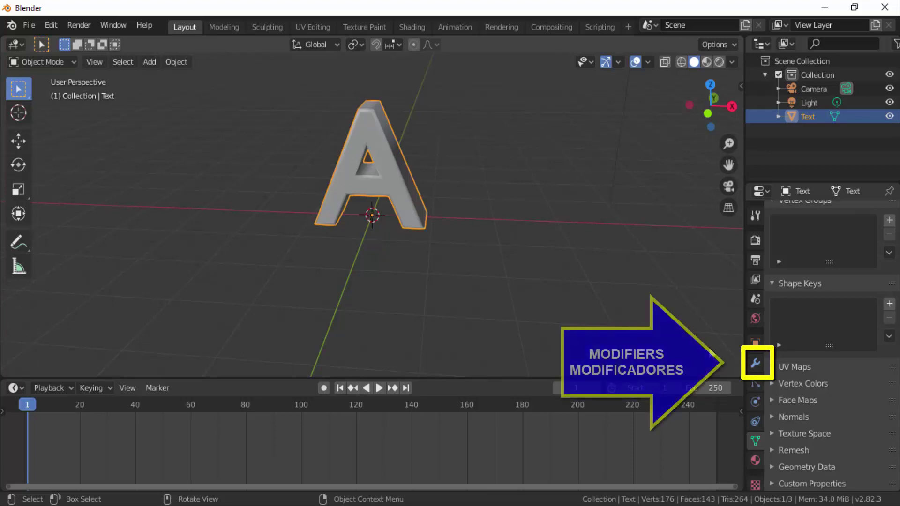
Add a Remesh modifier with an octree depth of 5 to the letter A and apply it.
click(755, 362)
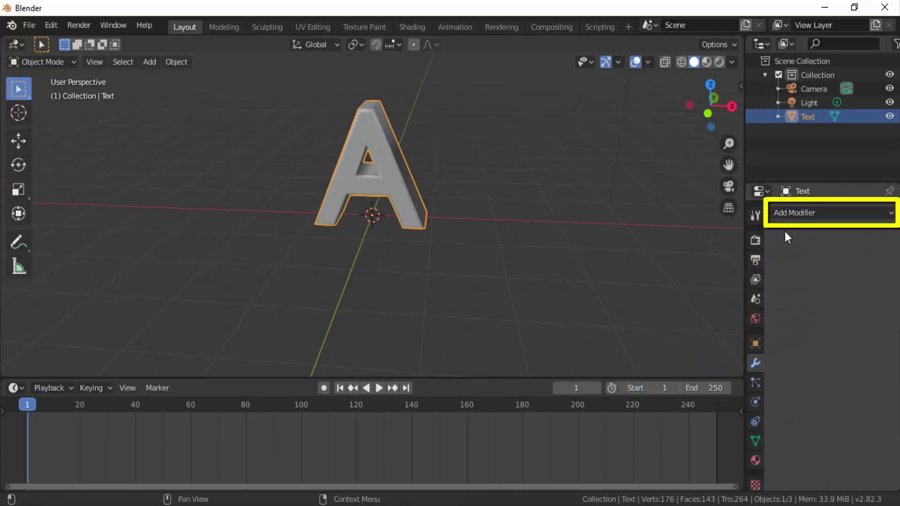
click(803, 213)
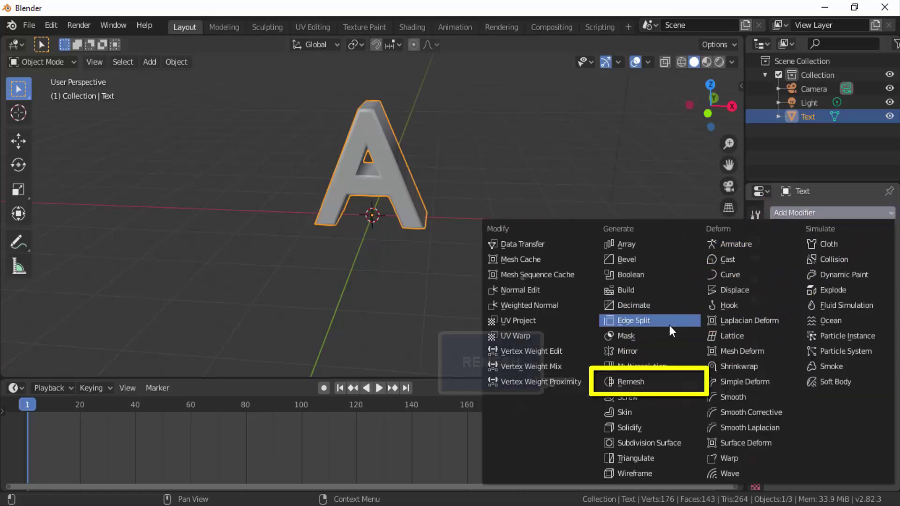
click(659, 380)
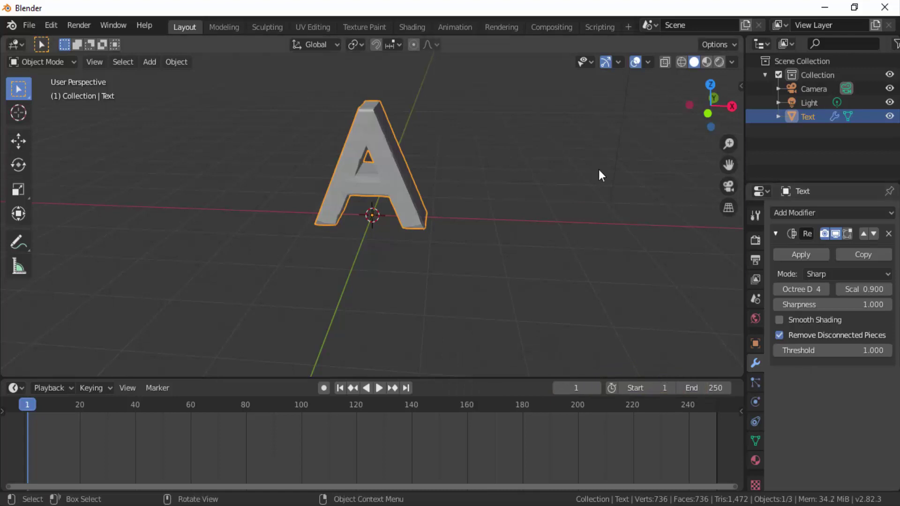
drag(701, 112, 693, 134)
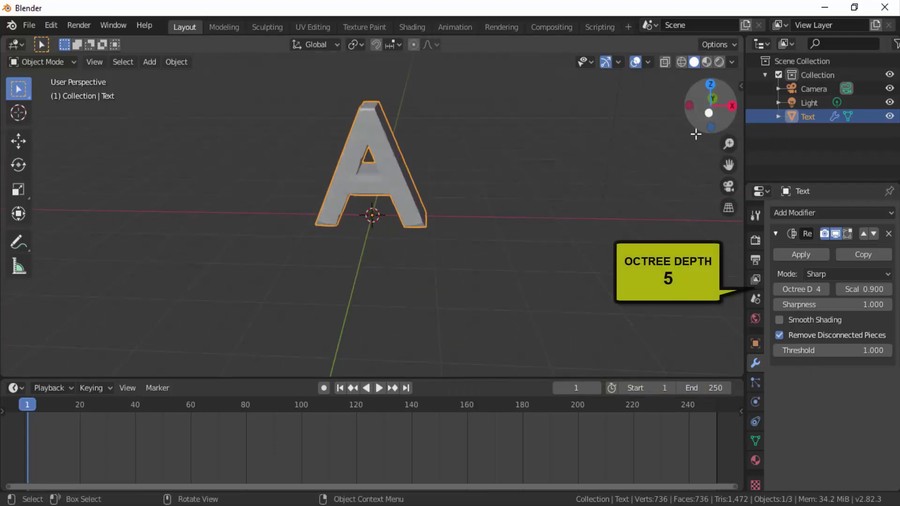
click(825, 289)
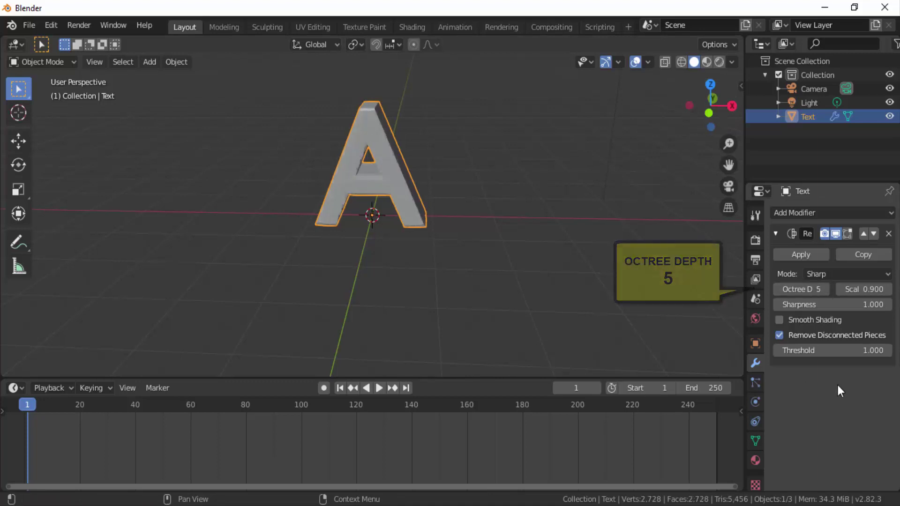
click(799, 255)
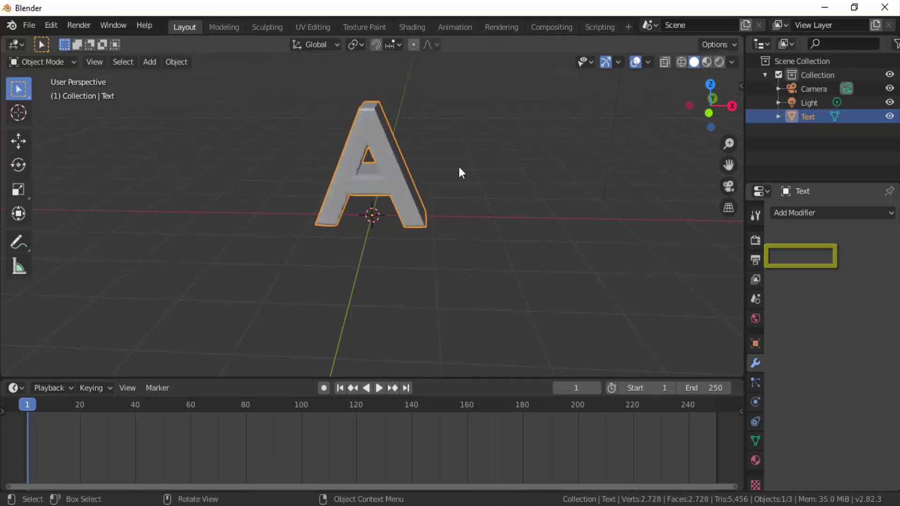
Examine the remeshed letter's topology in Edit Mode up close, and return to Object Mode.
click(45, 61)
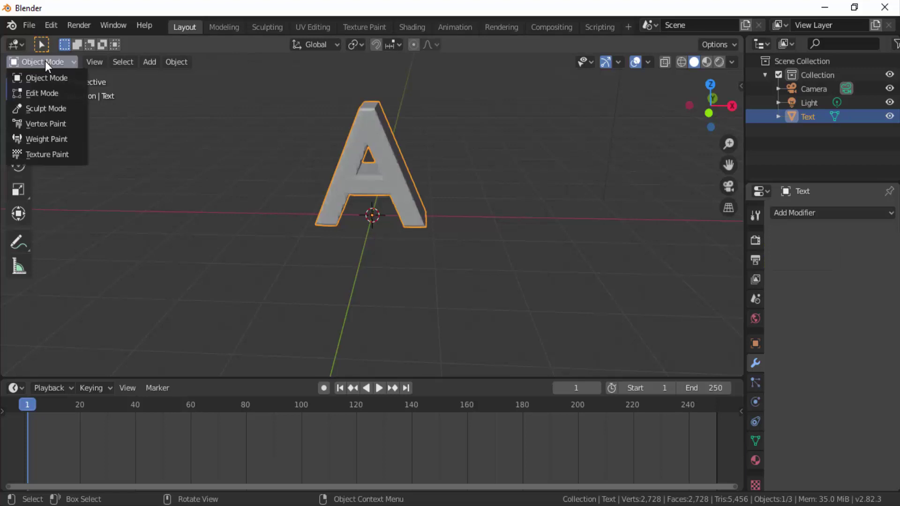
click(40, 93)
scroll(464, 259, up, 3)
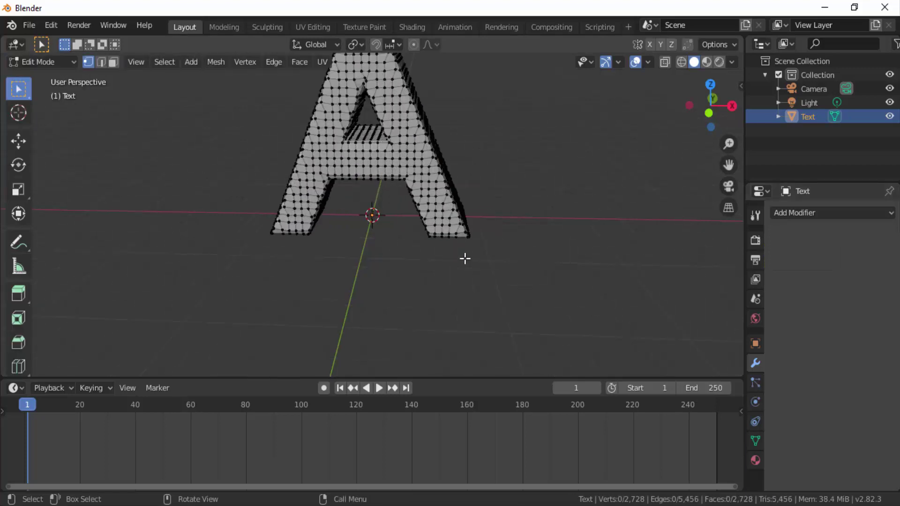
scroll(465, 258, down, 3)
scroll(465, 258, down, 1)
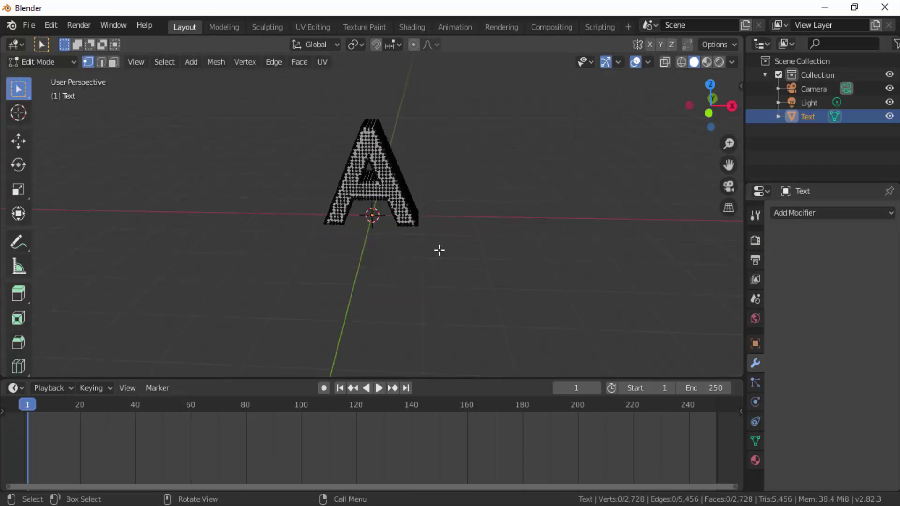
click(45, 62)
click(44, 77)
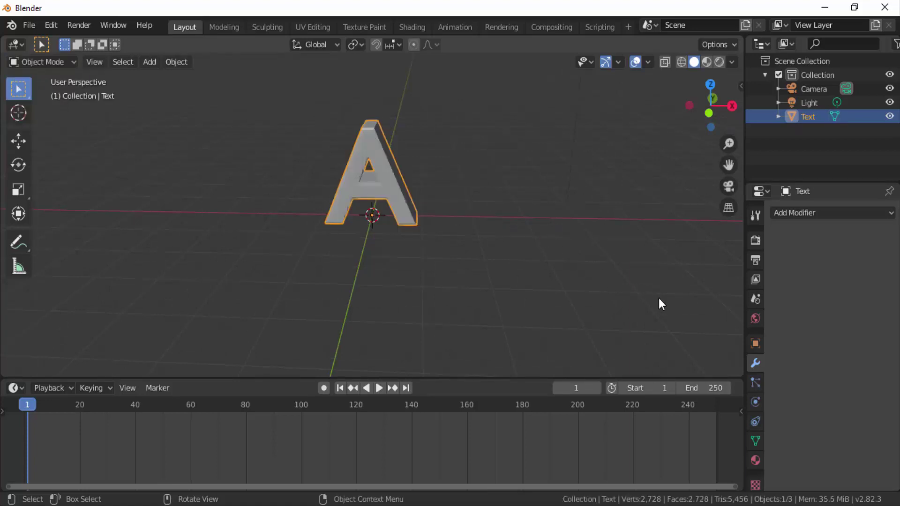
Enable Cloth physics on the letter A and turn on its Pressure option.
drag(697, 120, 666, 123)
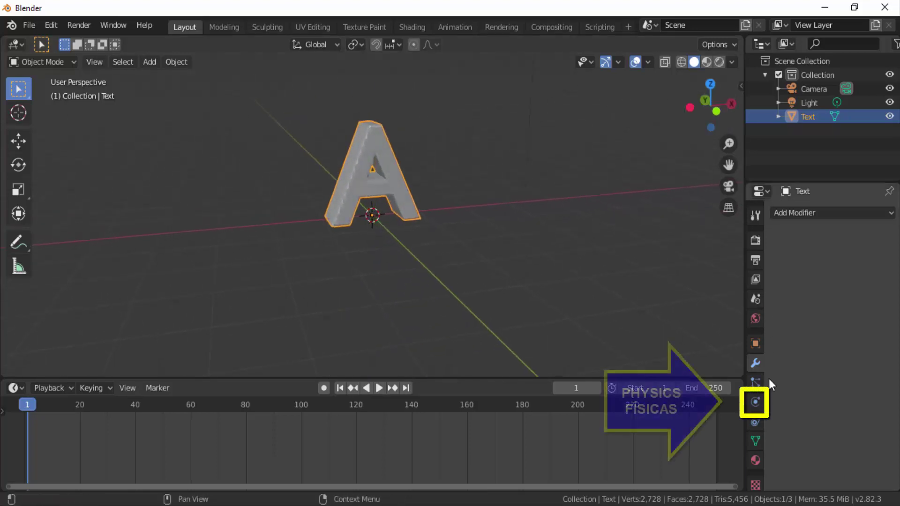
click(755, 402)
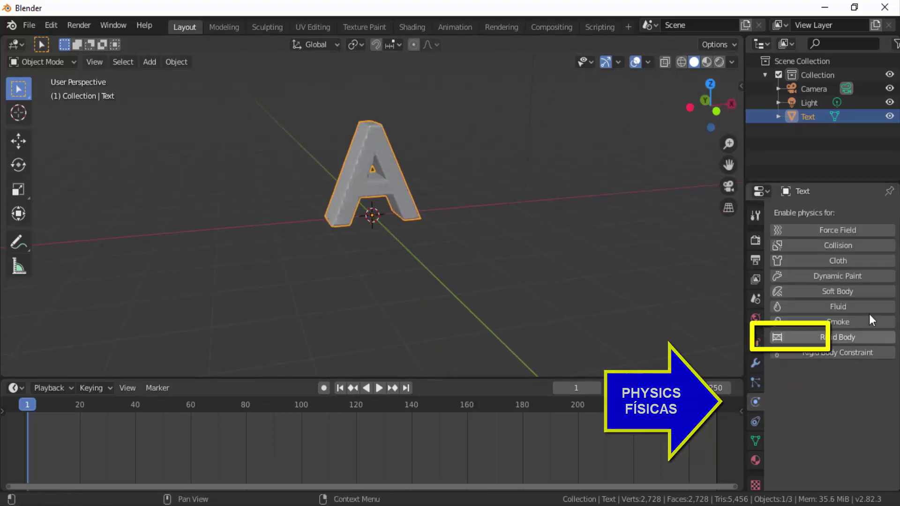
click(837, 259)
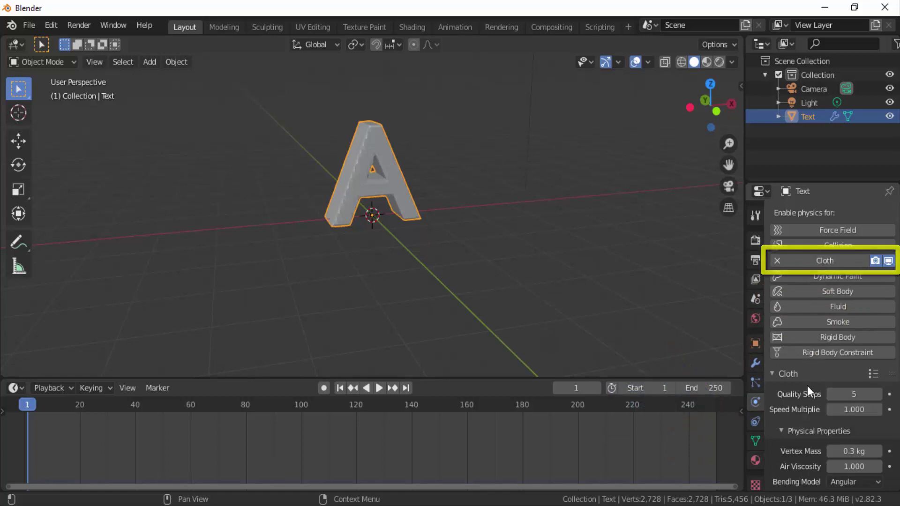
scroll(807, 395, down, 10)
scroll(807, 395, down, 4)
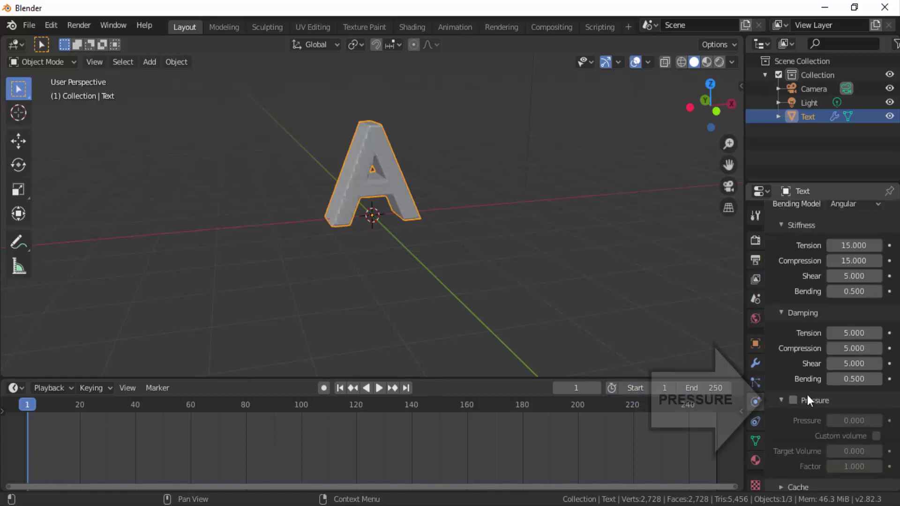
click(793, 400)
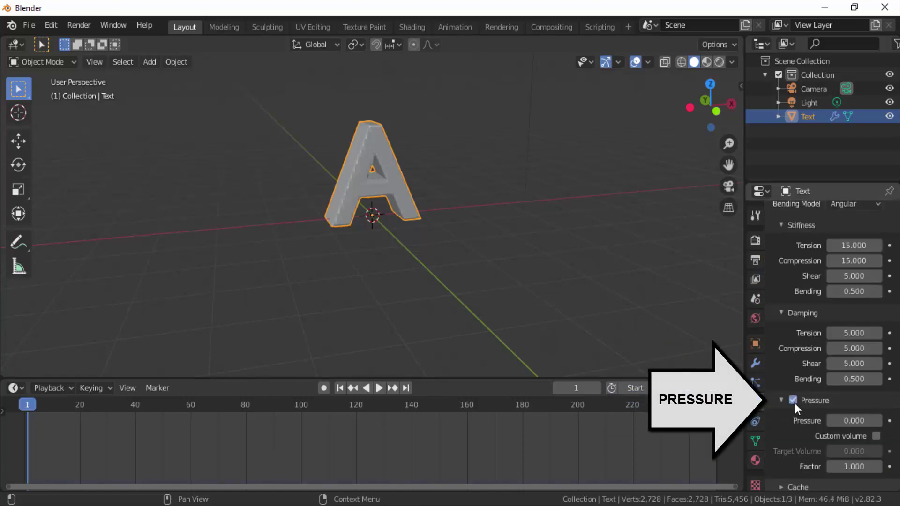
Set the cloth pressure of the letter A to 3.
click(830, 420)
key(BackSpace)
key(BackSpace)
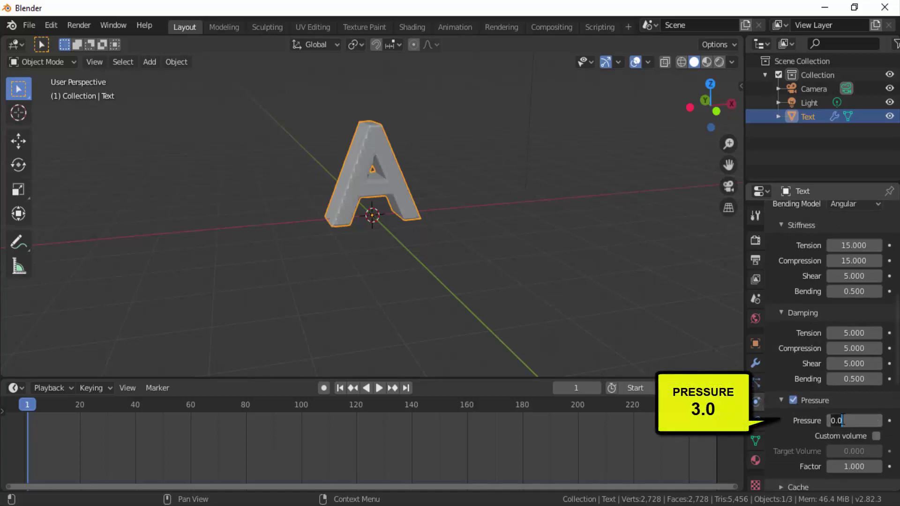
key(BackSpace)
key(BackSpace)
key(BackSpace)
text(3)
key(Return)
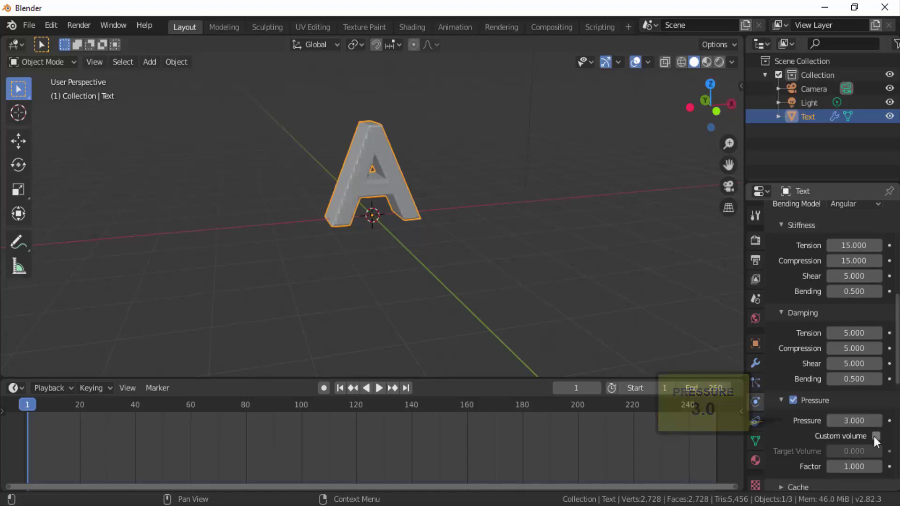
Enable the cloth's custom volume with a target volume of 9 and a pressure factor of 3.
click(875, 436)
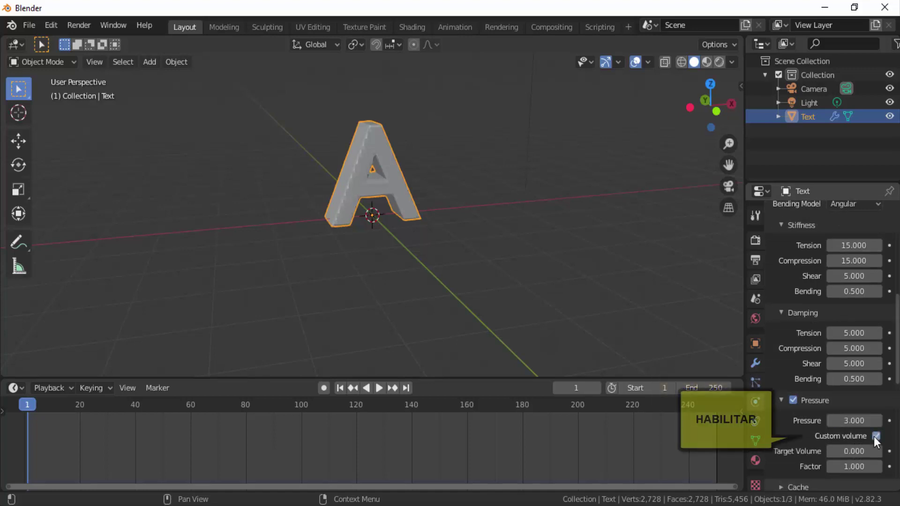
click(853, 451)
text(9)
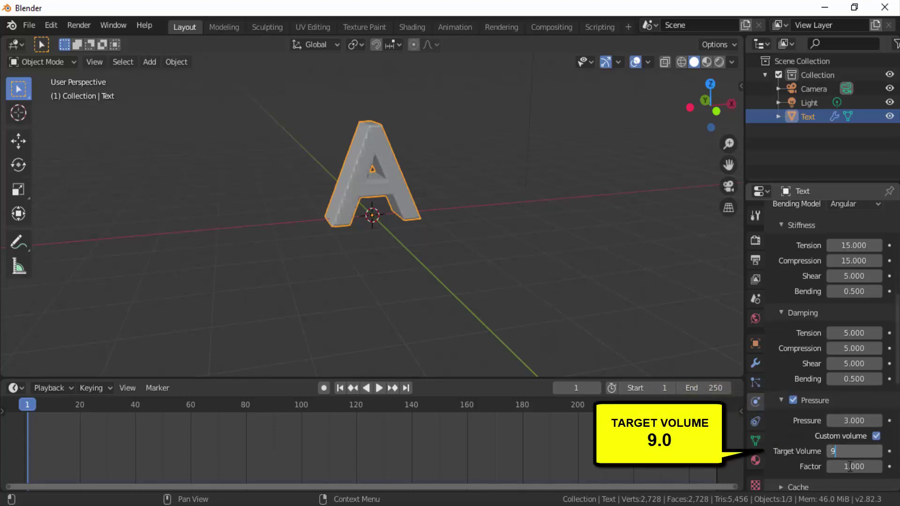
key(Tab)
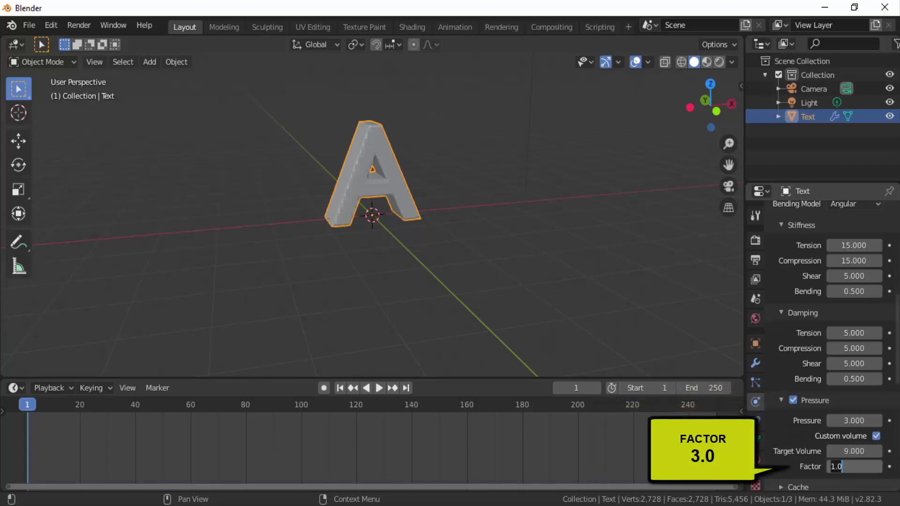
text(3)
key(Return)
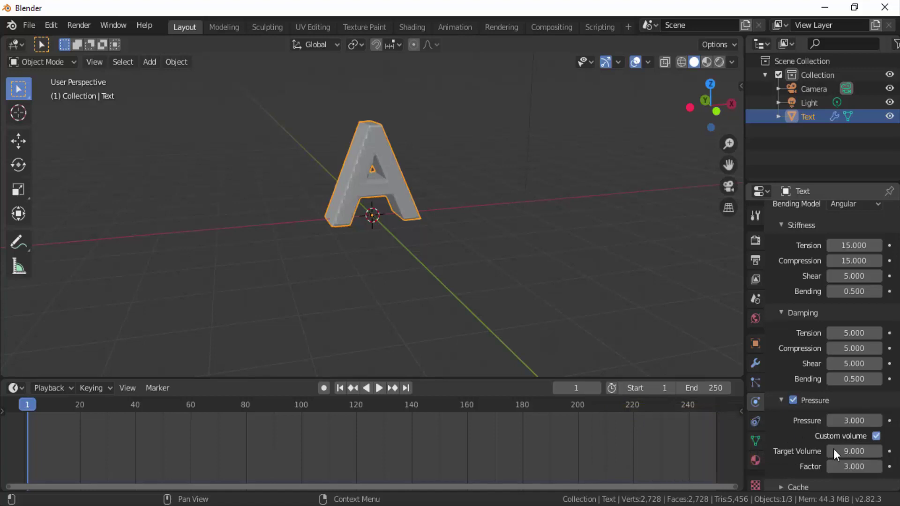
Set the cloth's gravity field weight to 0 and play the simulation, stopping it at frame 86.
scroll(778, 433, down, 10)
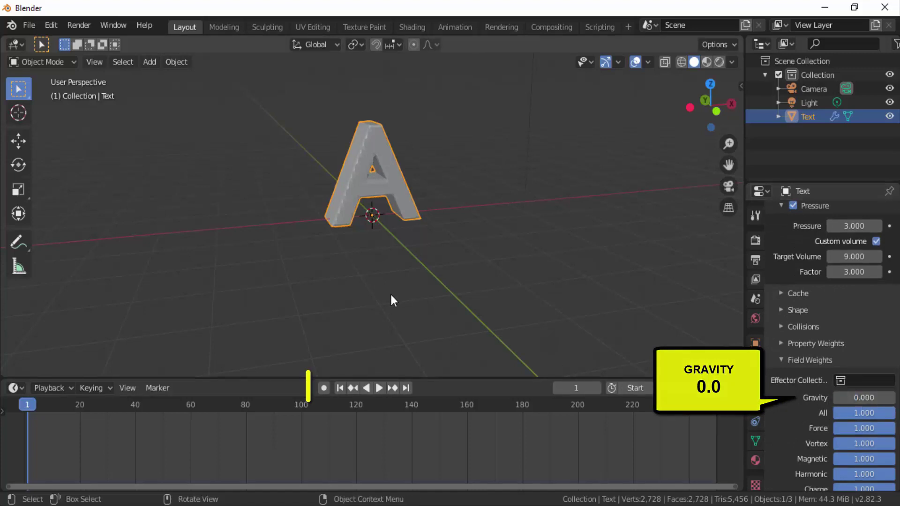
click(378, 388)
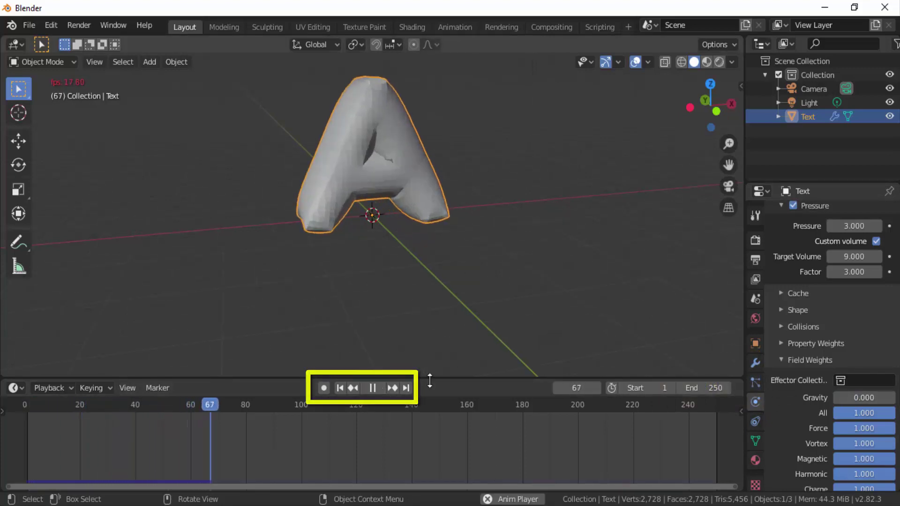
click(373, 387)
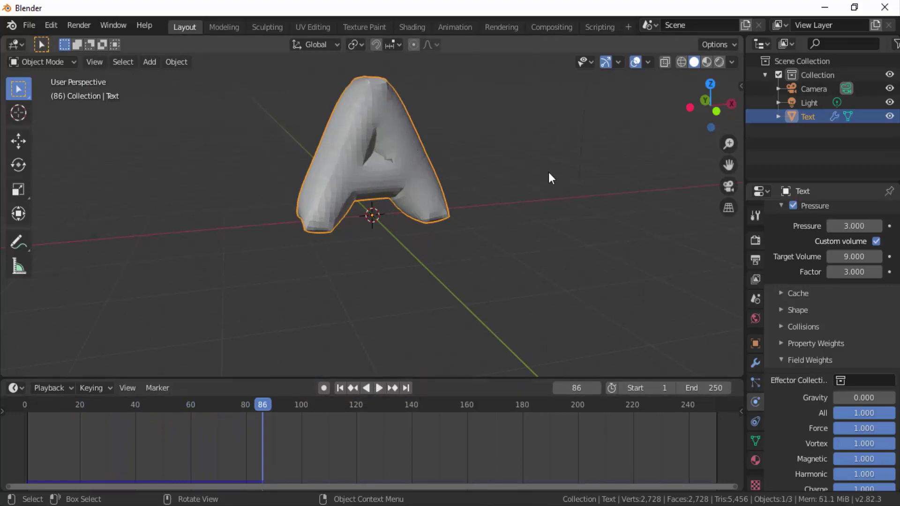
Add a Subdivision Surface modifier to the inflated letter A and shade it smooth.
click(755, 363)
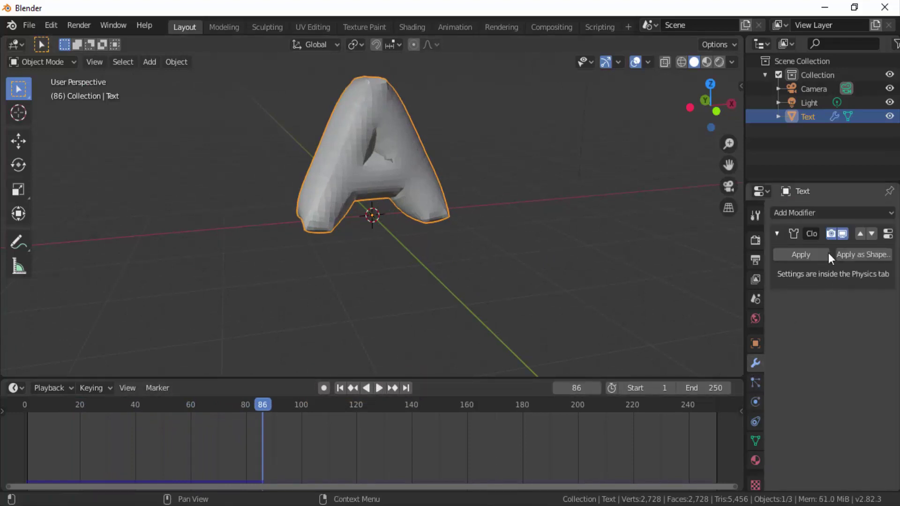
click(808, 213)
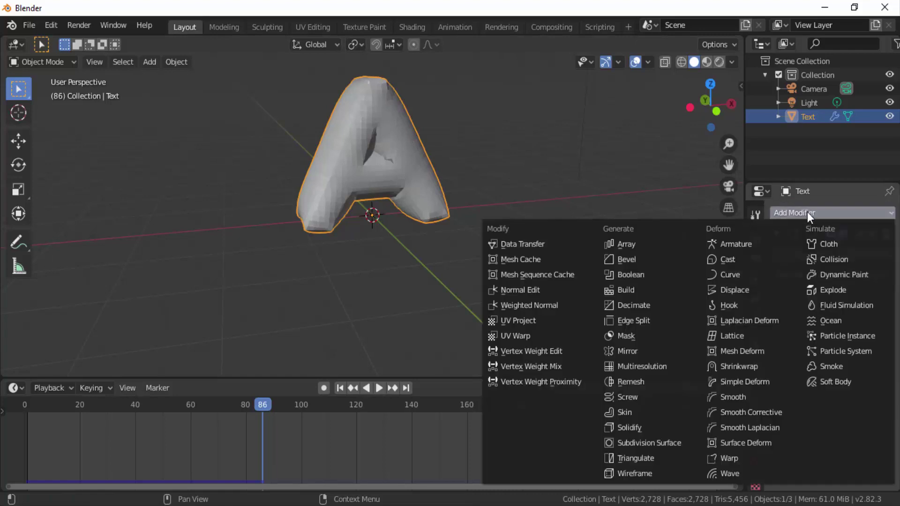
click(660, 439)
right_click(341, 150)
click(341, 150)
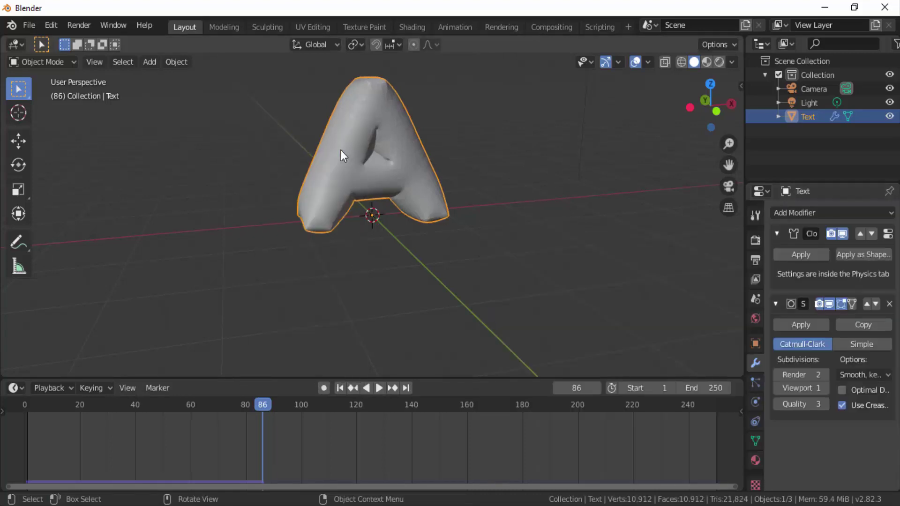
Switch the viewport to rendered shading and move the light along the Y axis to about -7.37 m.
drag(699, 125, 671, 145)
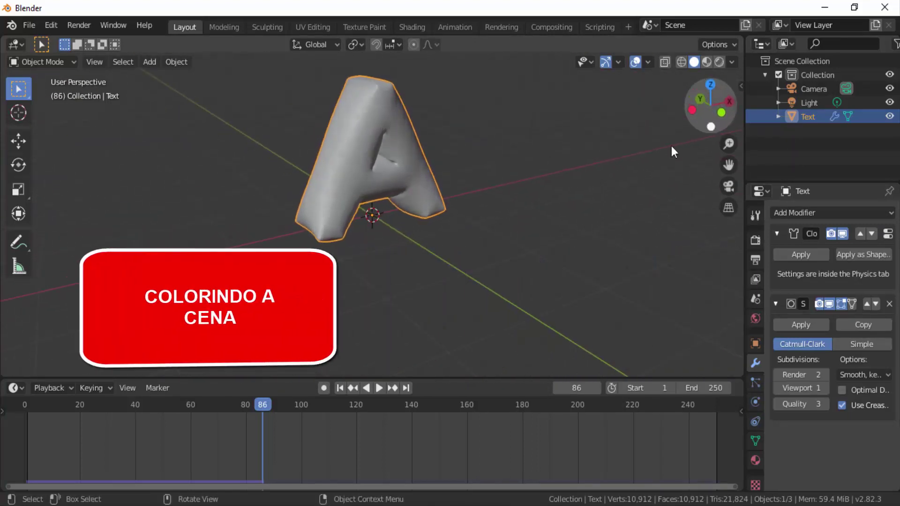
click(717, 61)
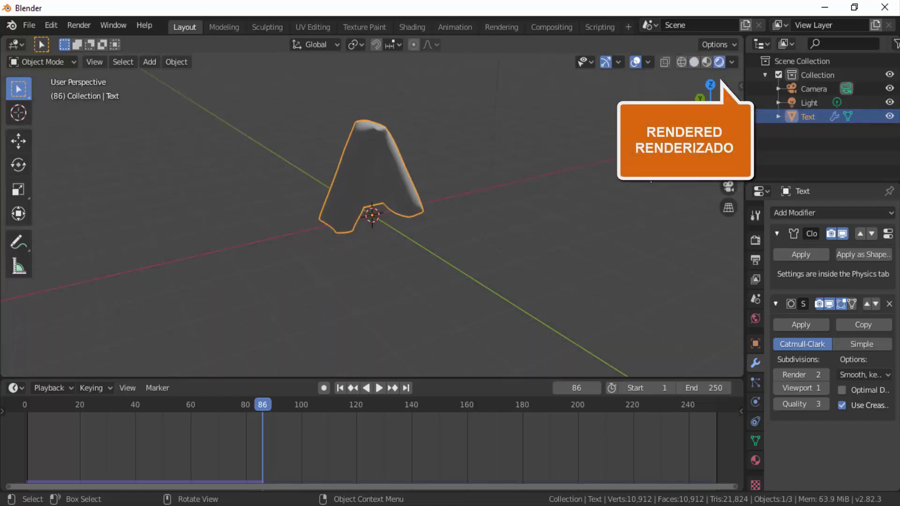
click(420, 102)
click(18, 141)
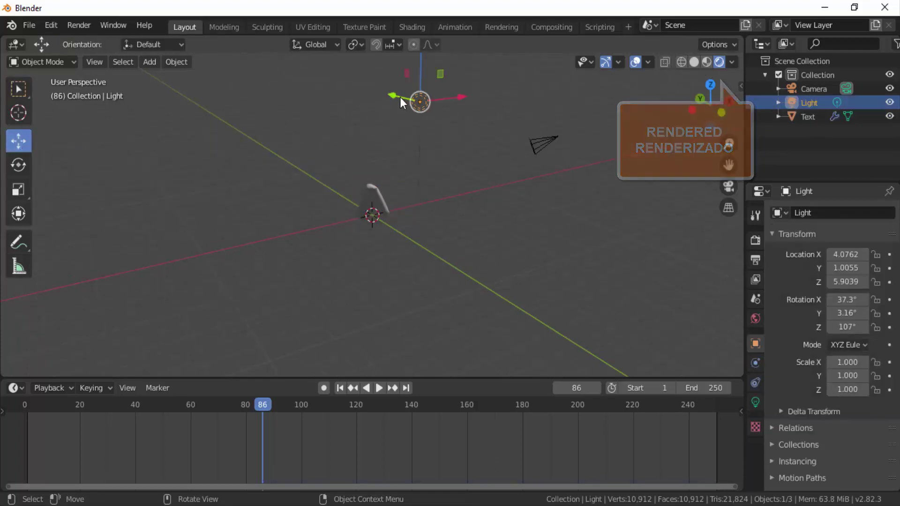
drag(400, 97, 487, 145)
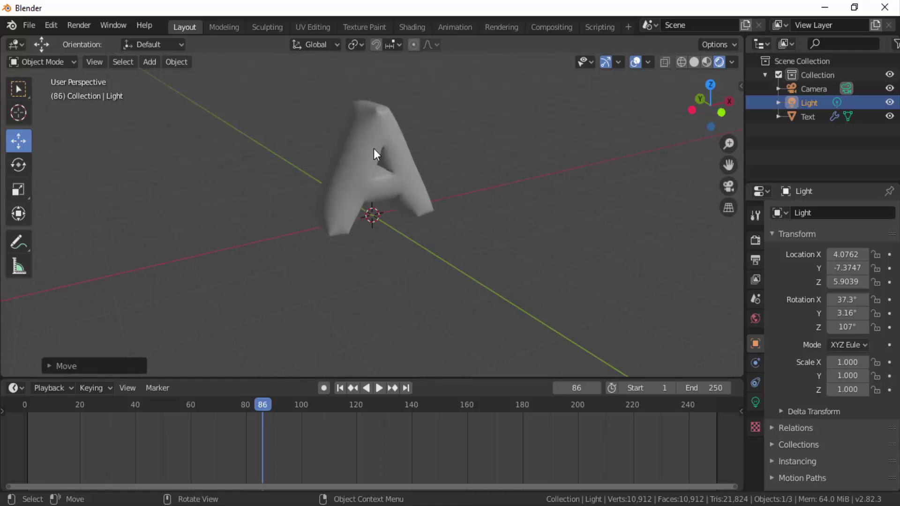
Give the letter A a new material with a red base color, Metallic 1.0 and Roughness 0.042.
click(416, 179)
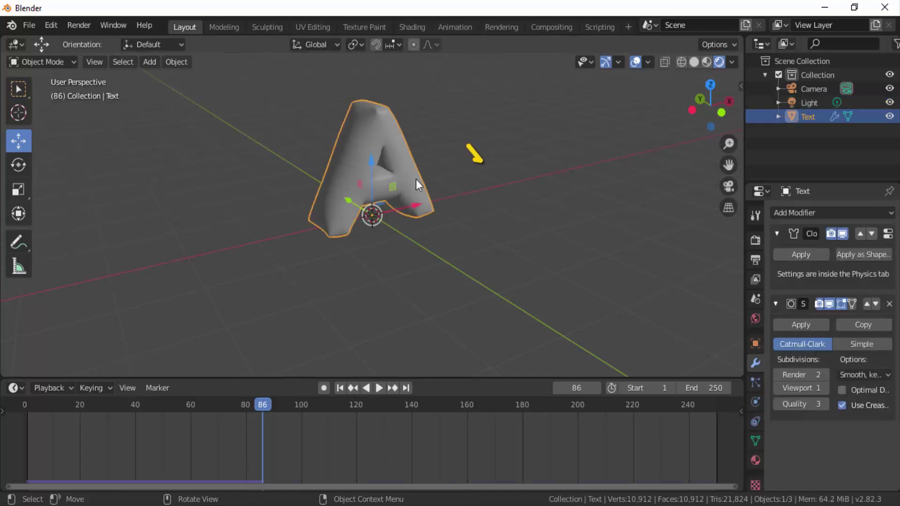
click(755, 460)
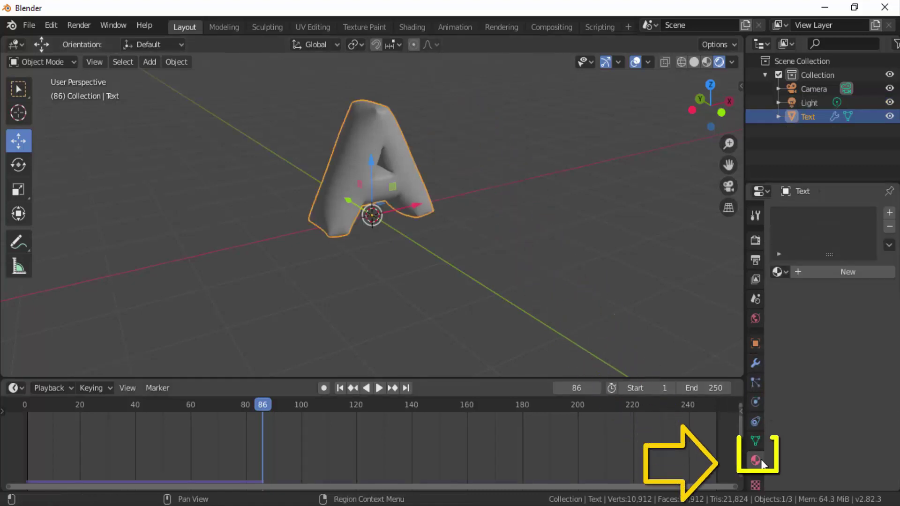
click(842, 272)
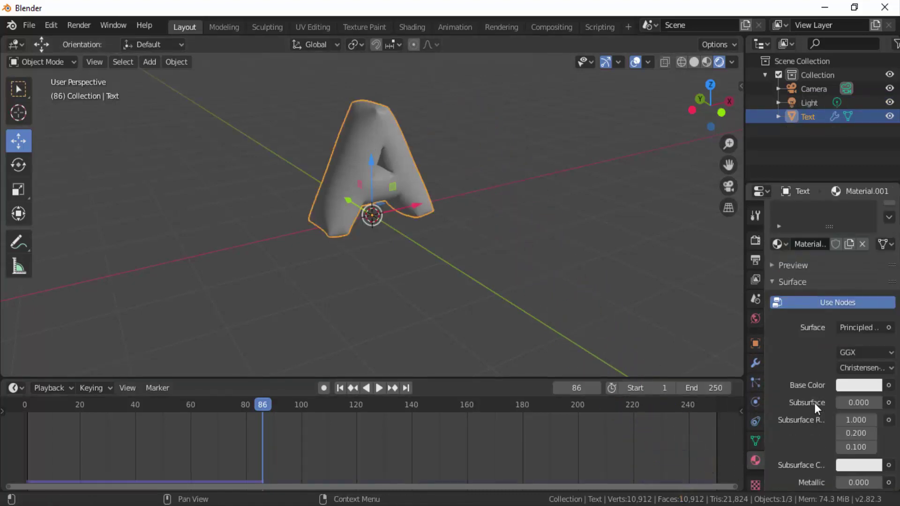
scroll(814, 403, down, 5)
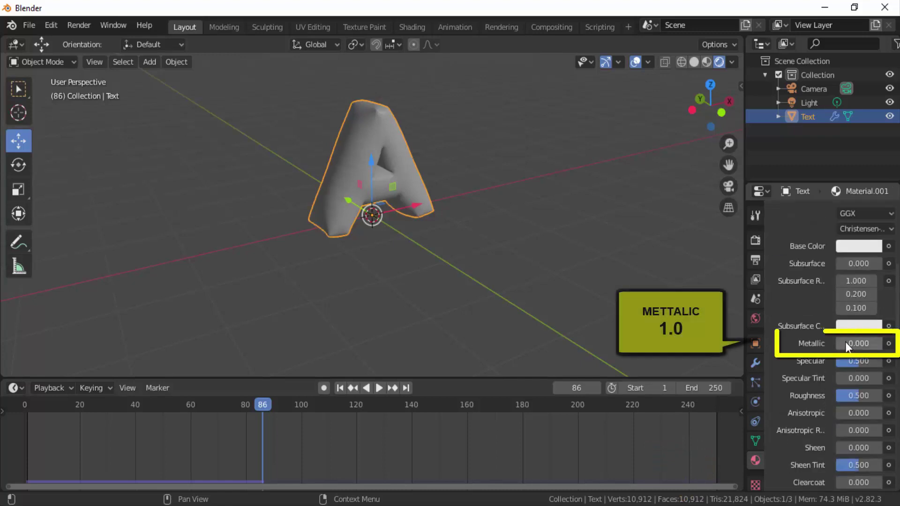
drag(846, 343, 881, 343)
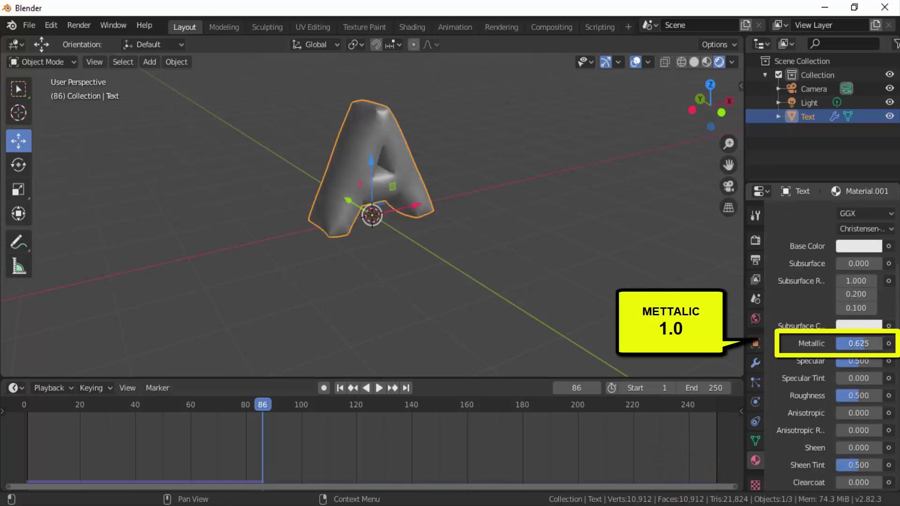
click(854, 246)
click(812, 139)
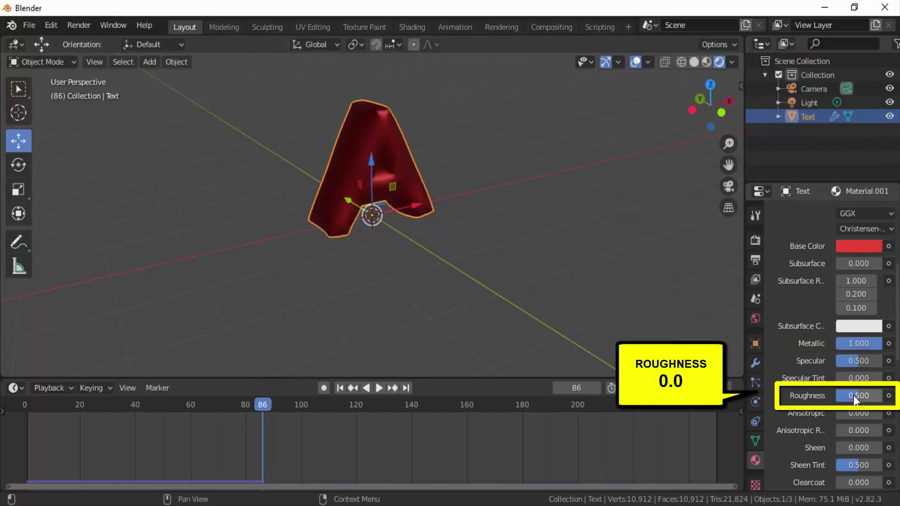
drag(854, 398, 843, 398)
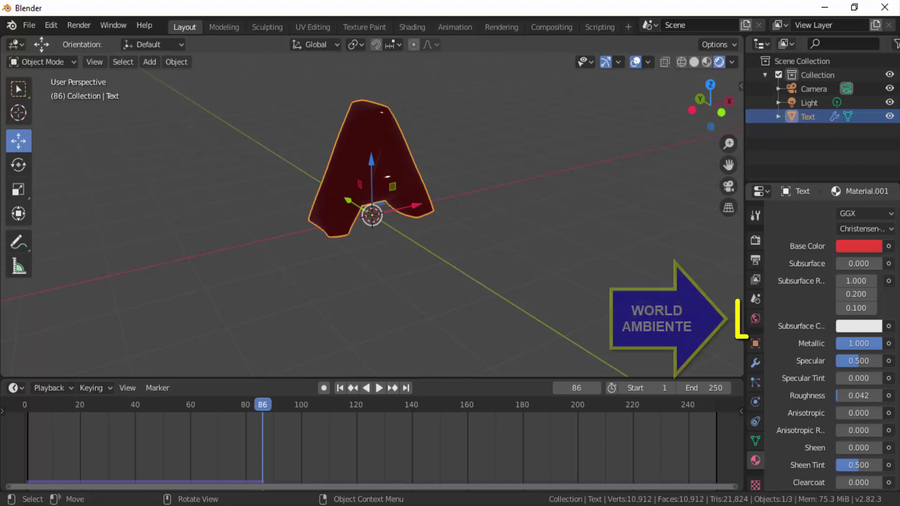
Assign an Environment Texture to the world background color and load HDRI - (7).jpg, displaying the image files as thumbnails.
click(755, 319)
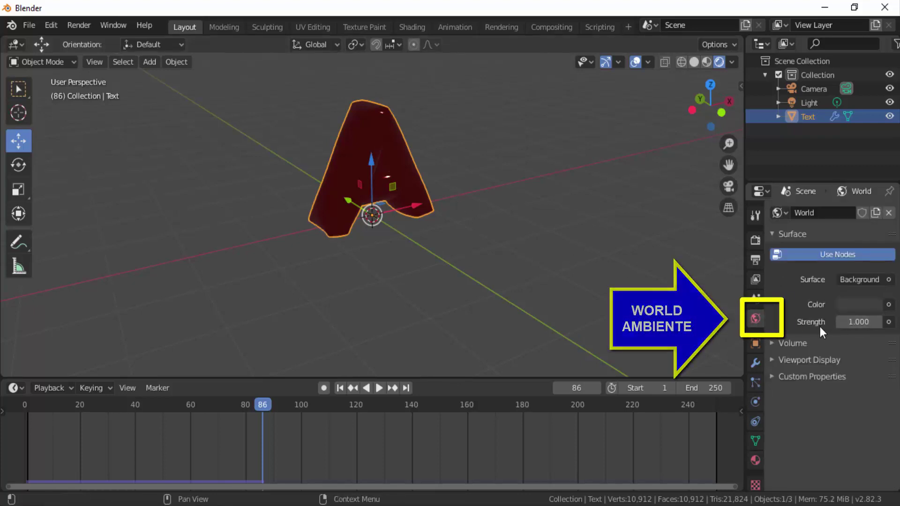
click(887, 305)
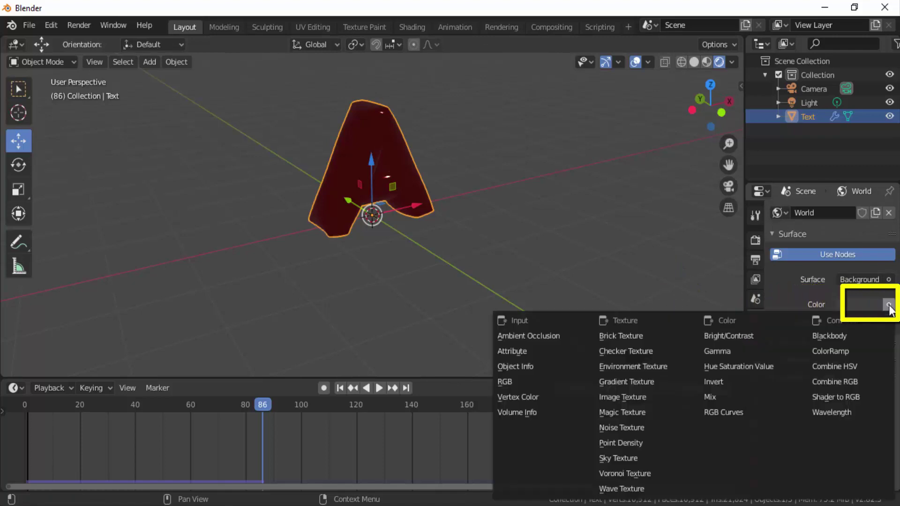
click(645, 367)
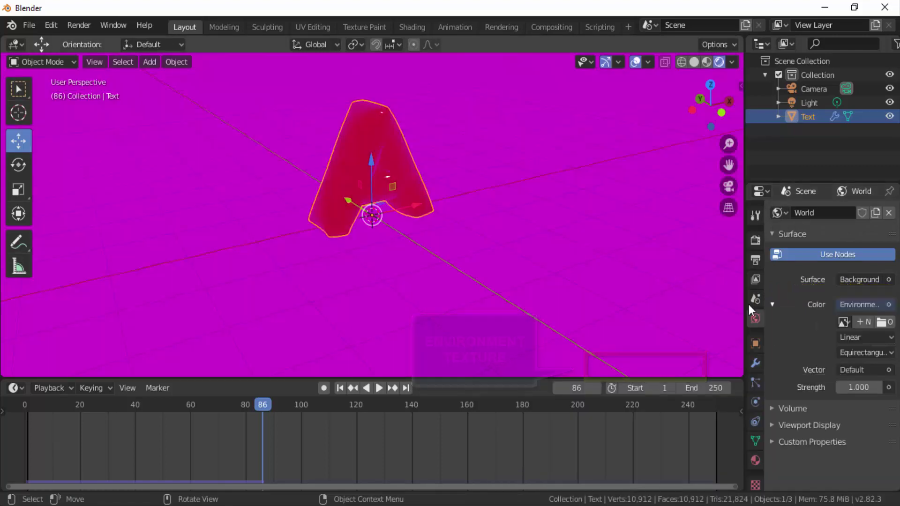
click(882, 322)
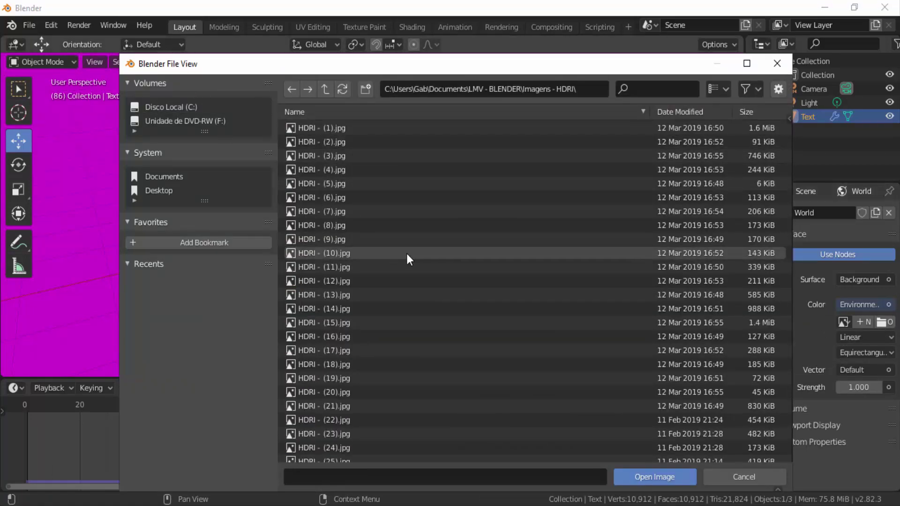
click(728, 90)
click(680, 162)
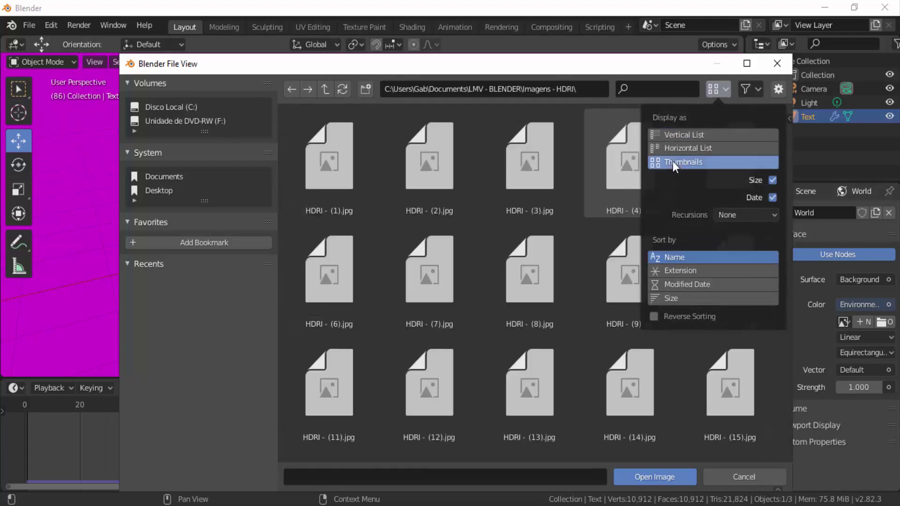
click(429, 269)
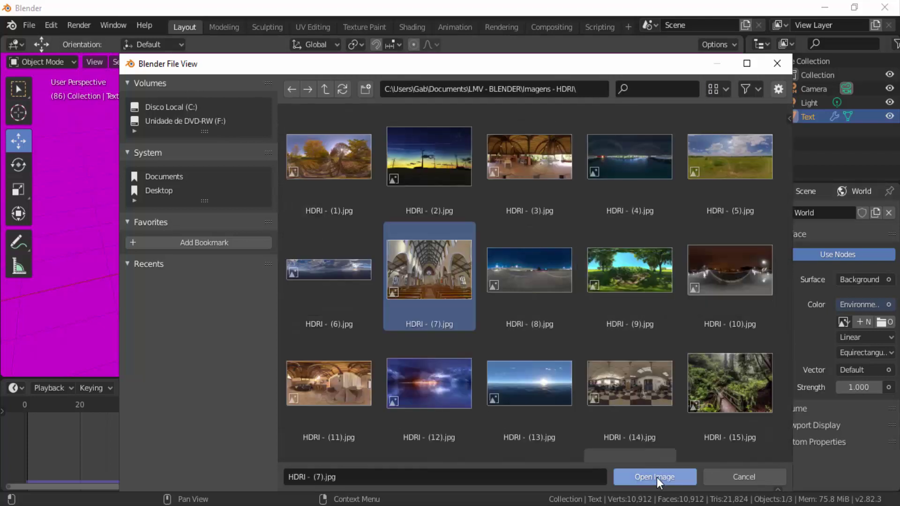
click(657, 478)
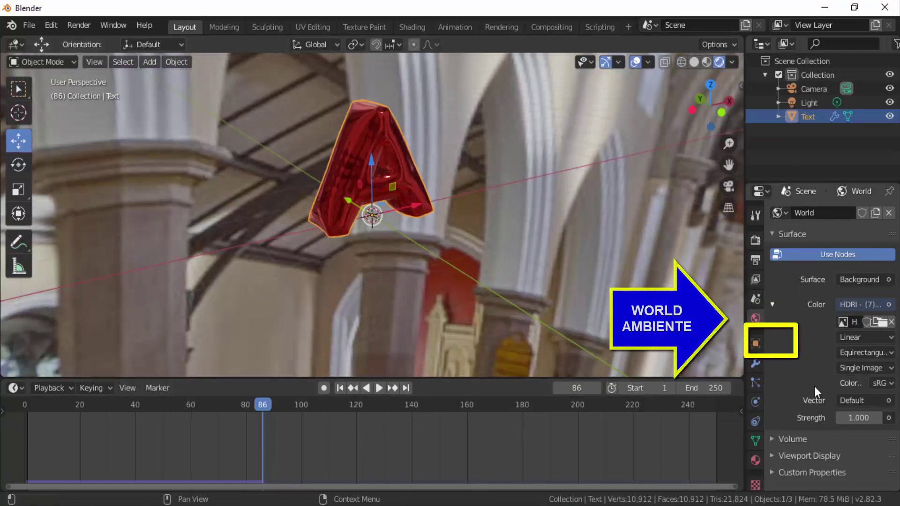
Link the world background strength to a Light Path output that hides the church backdrop but keeps its reflections on the letter.
click(888, 418)
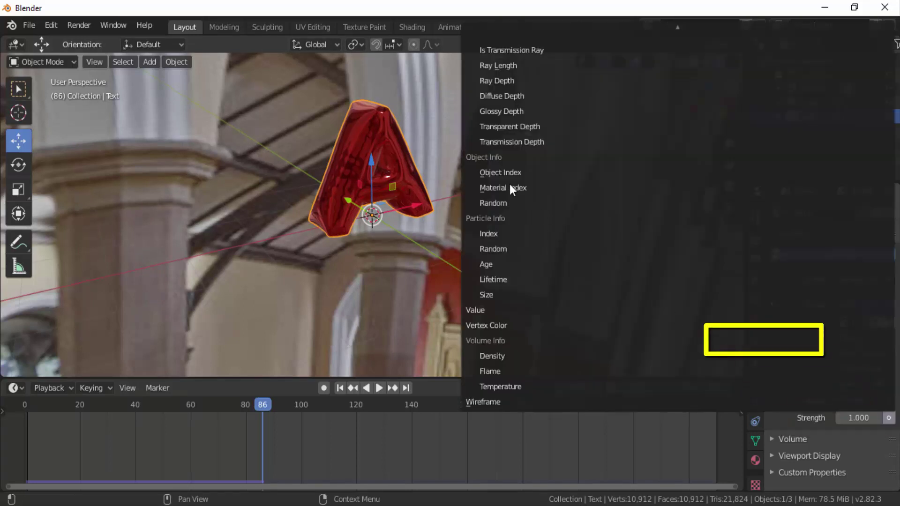
click(508, 87)
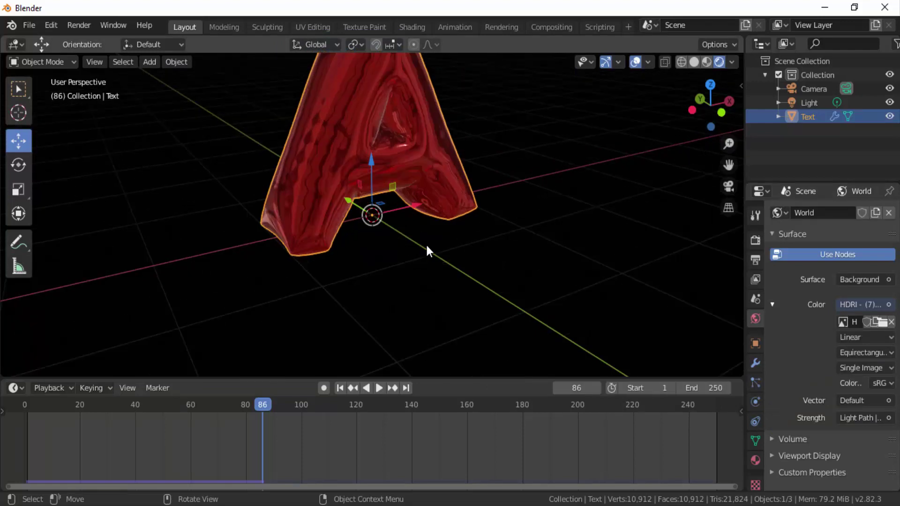
drag(710, 105, 583, 208)
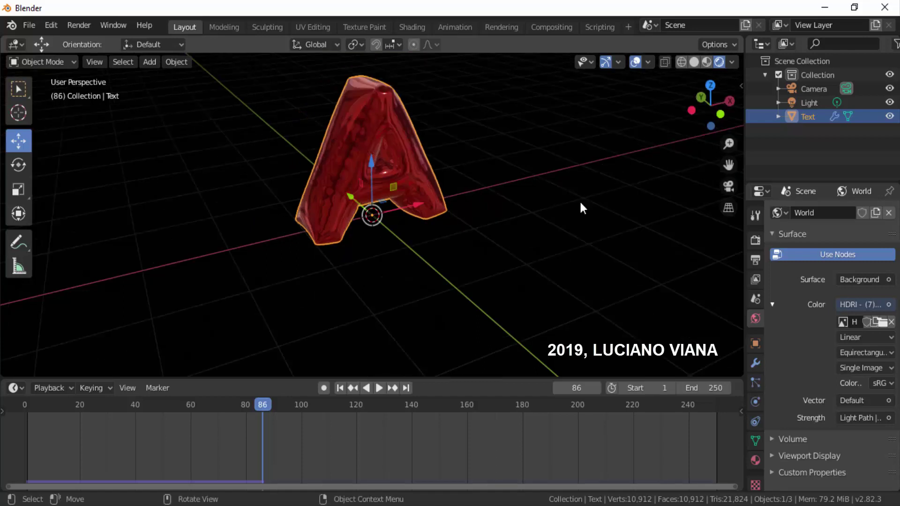